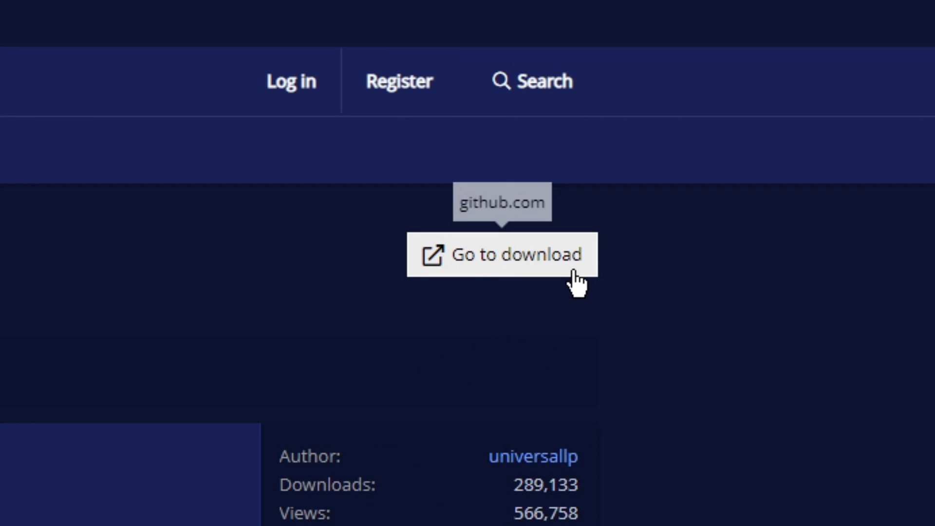
Step: Go to the plugin's GitHub release page and download spectralizer.v1.3.4.bin.windows.zip
click(575, 273)
scroll(545, 306, down, 4)
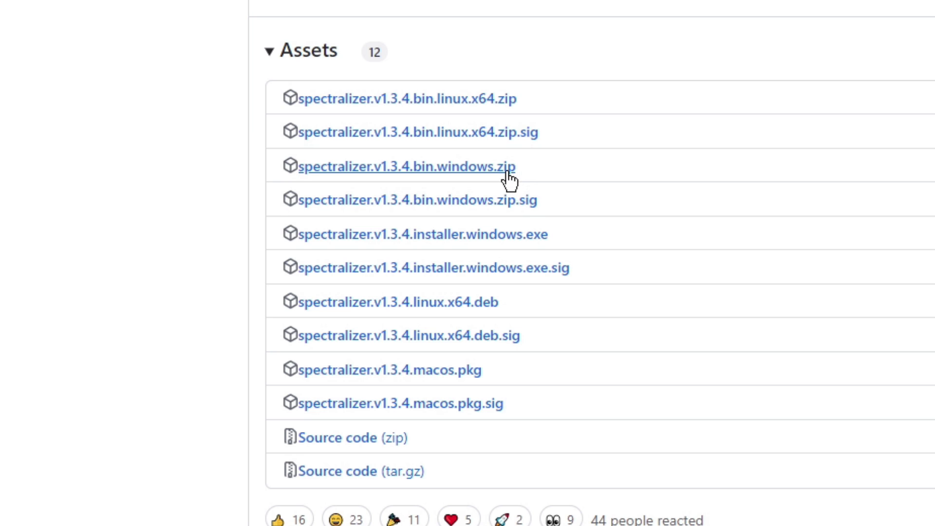
click(507, 172)
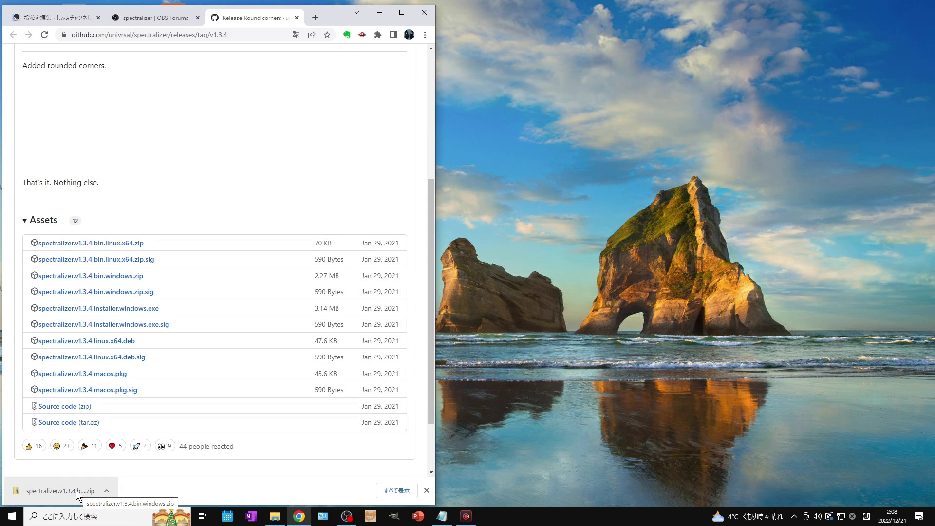
Step: Move spectralizer.v1.3.4.bin.windows.zip from the Downloads folder to the desktop
drag(76, 491, 555, 147)
key(a)
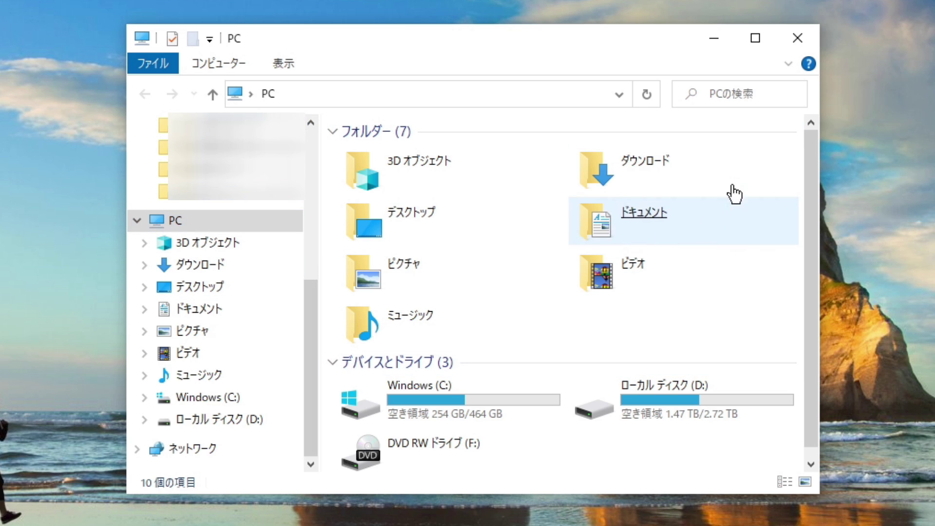
click(705, 186)
double_click(705, 186)
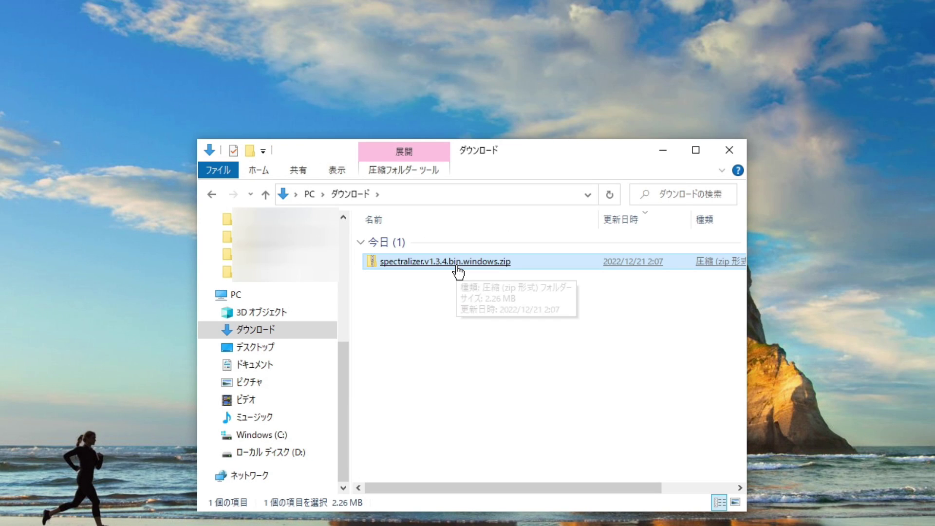
drag(454, 181, 451, 0)
drag(454, 102, 454, 104)
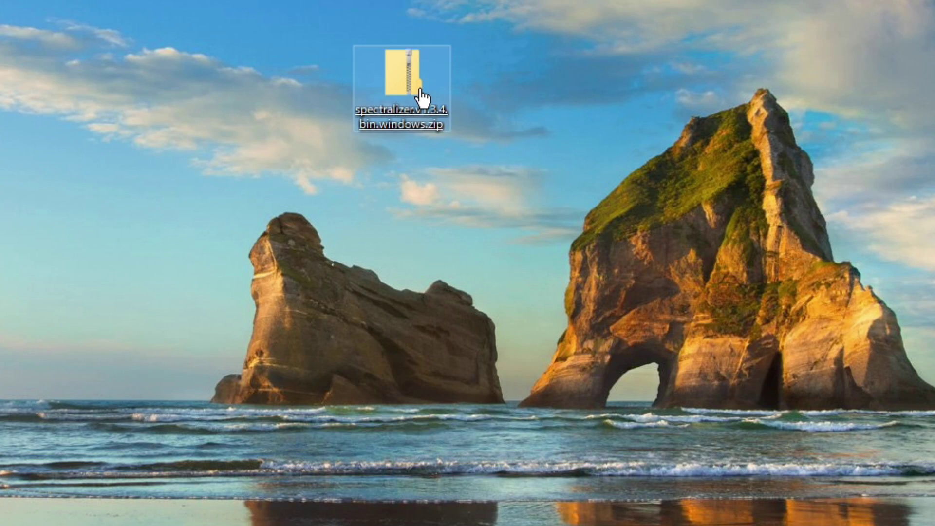
Step: Extract all files from the spectralizer zip on the desktop into its default destination folder
right_click(458, 80)
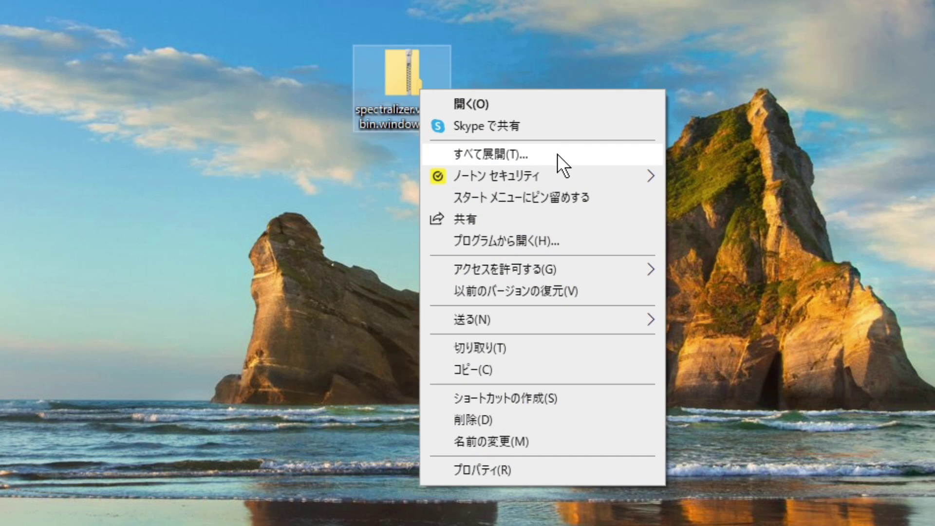
click(557, 154)
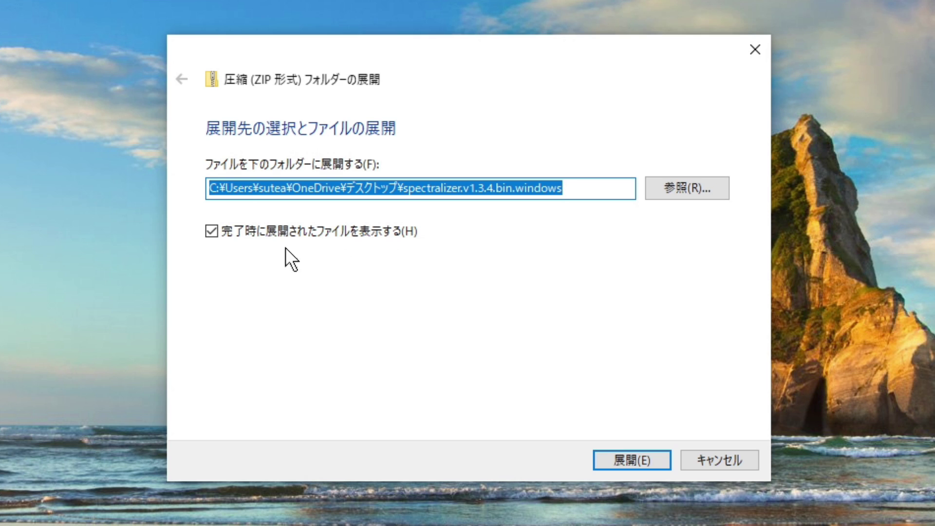
click(660, 464)
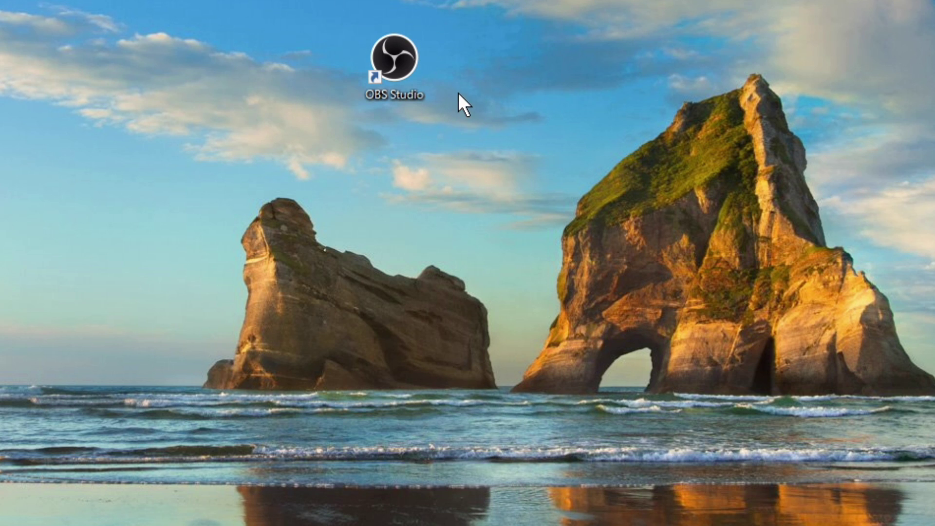
Step: Open the file location of the OBS Studio shortcut and go to the obs-studio\data\obs-plugins folder
right_click(415, 81)
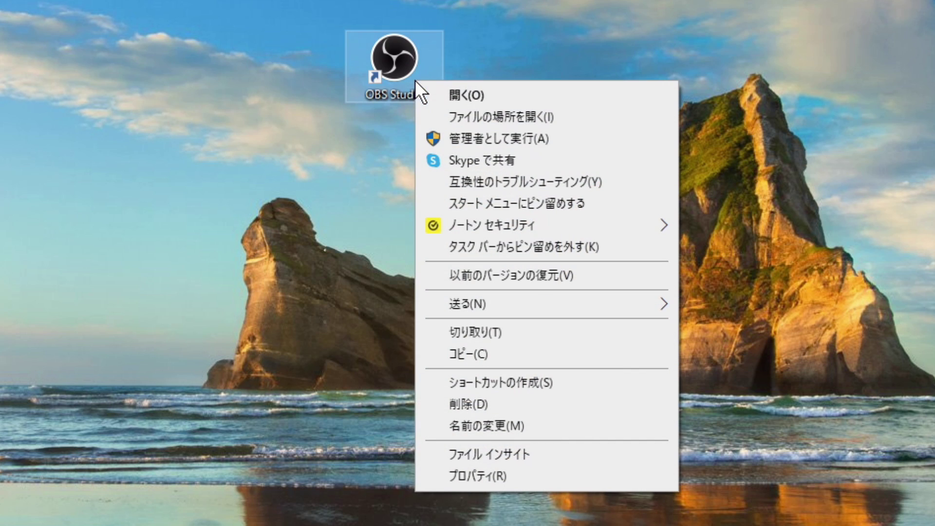
click(577, 121)
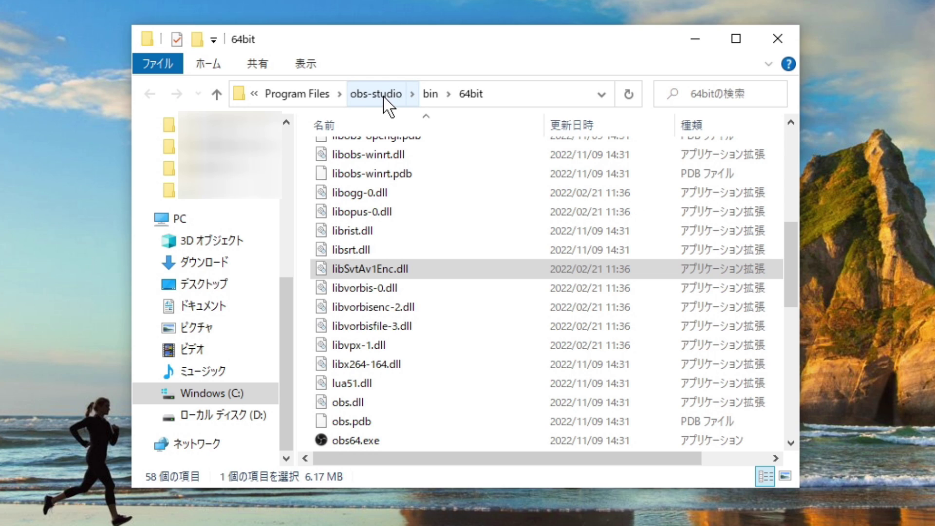
click(413, 94)
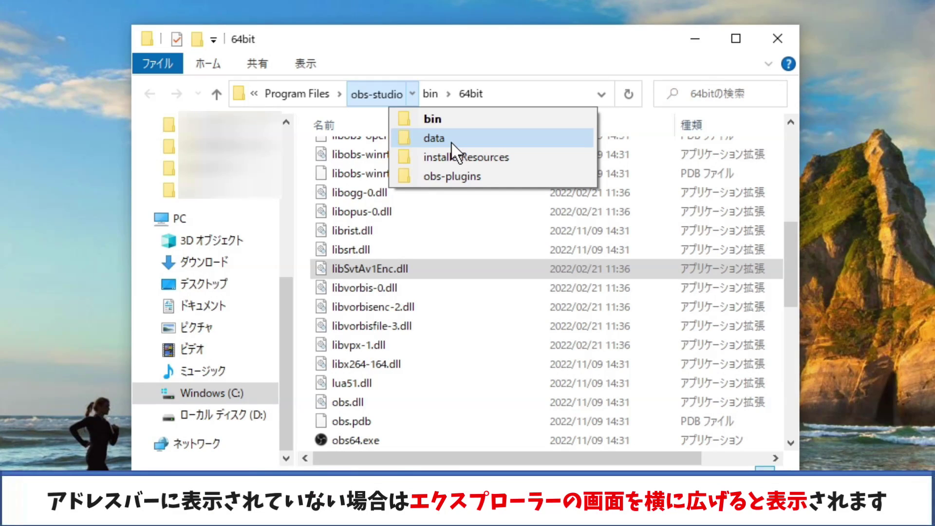
click(451, 141)
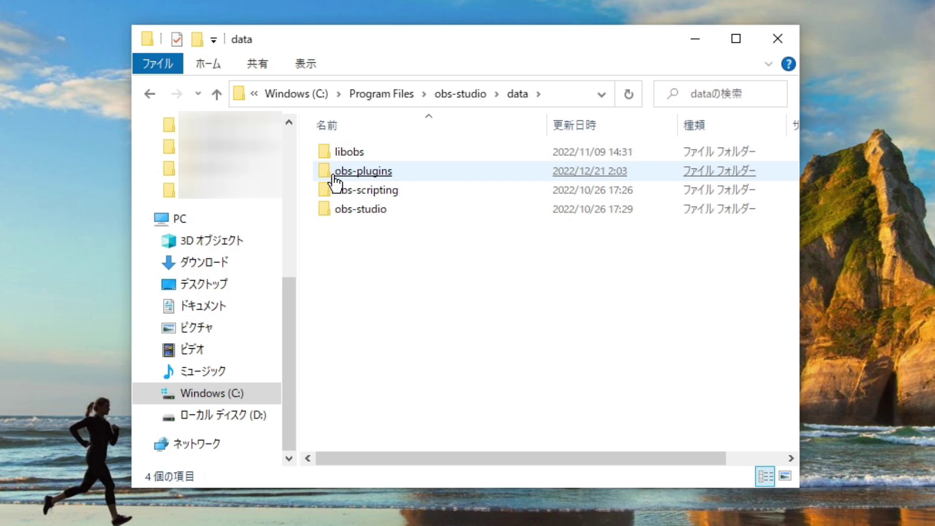
click(397, 177)
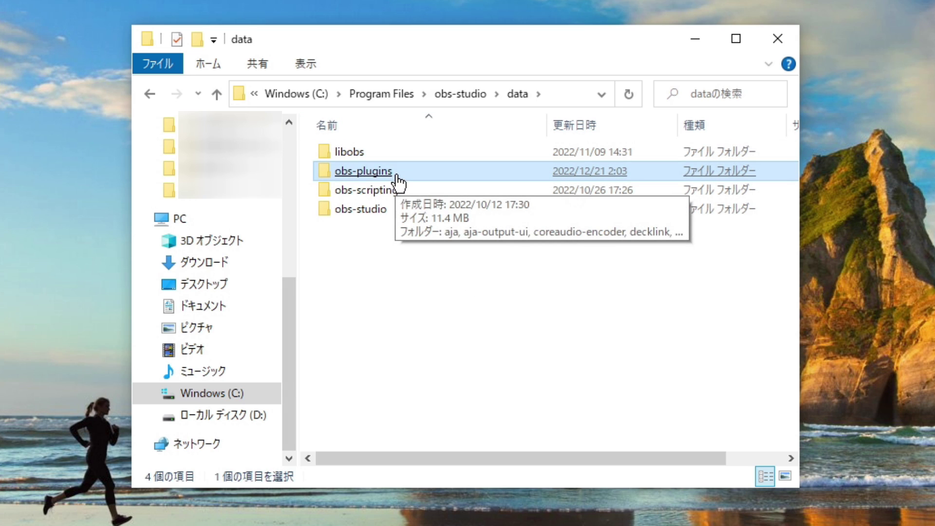
double_click(397, 179)
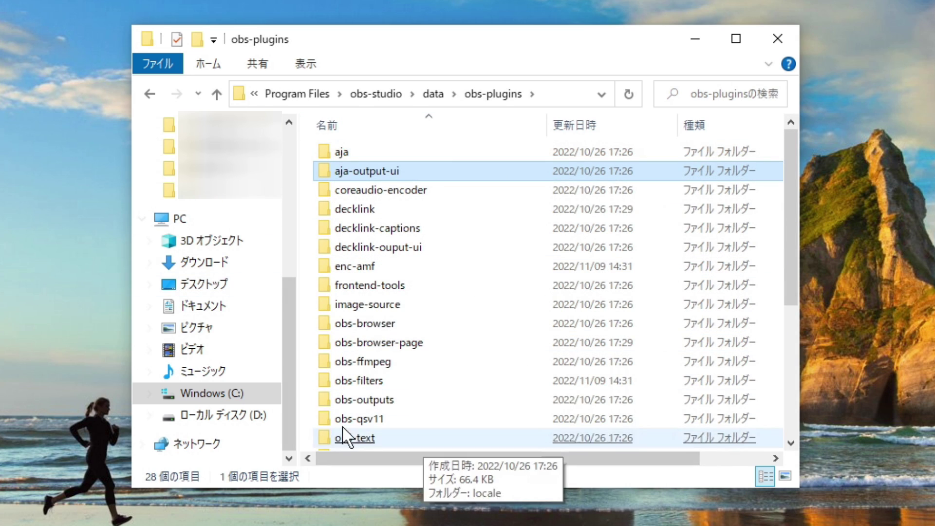
click(535, 418)
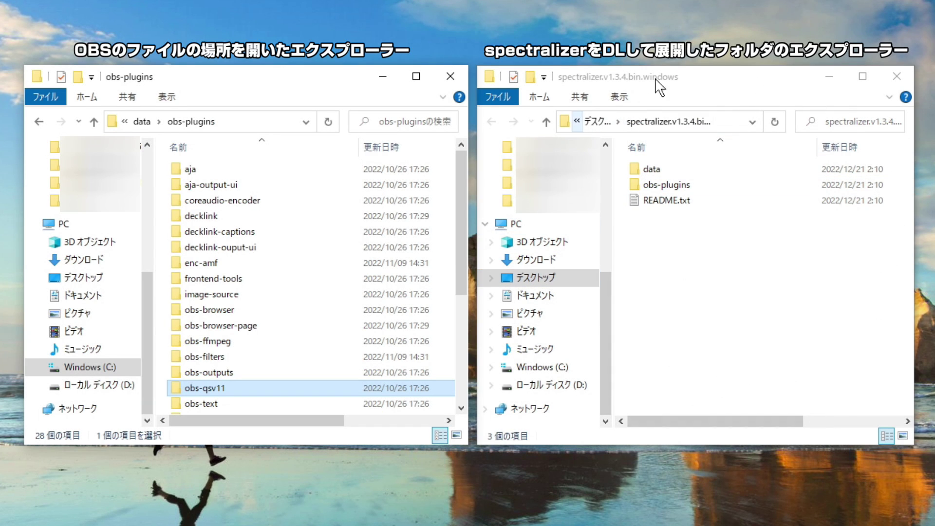
Step: Copy the spectralizer folder from the extracted data\obs-plugins into OBS's data\obs-plugins folder, granting administrator permission
double_click(668, 172)
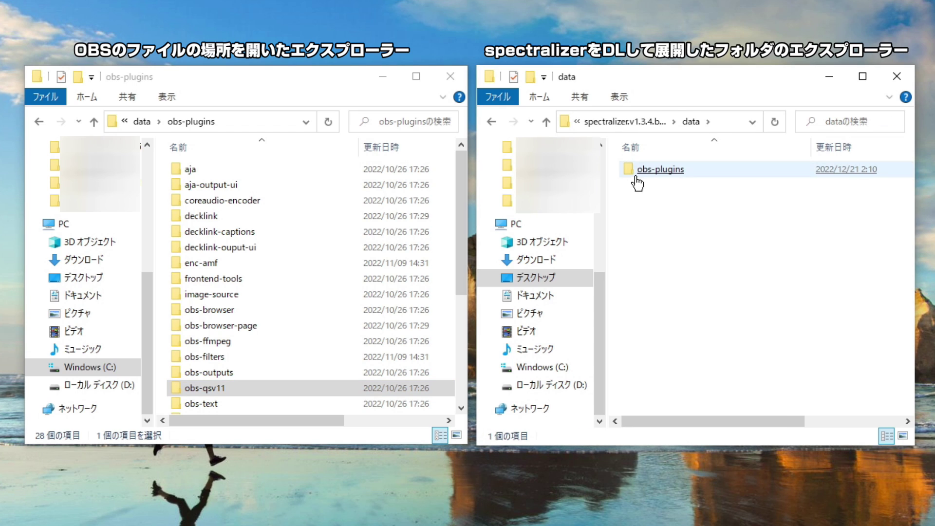
double_click(692, 173)
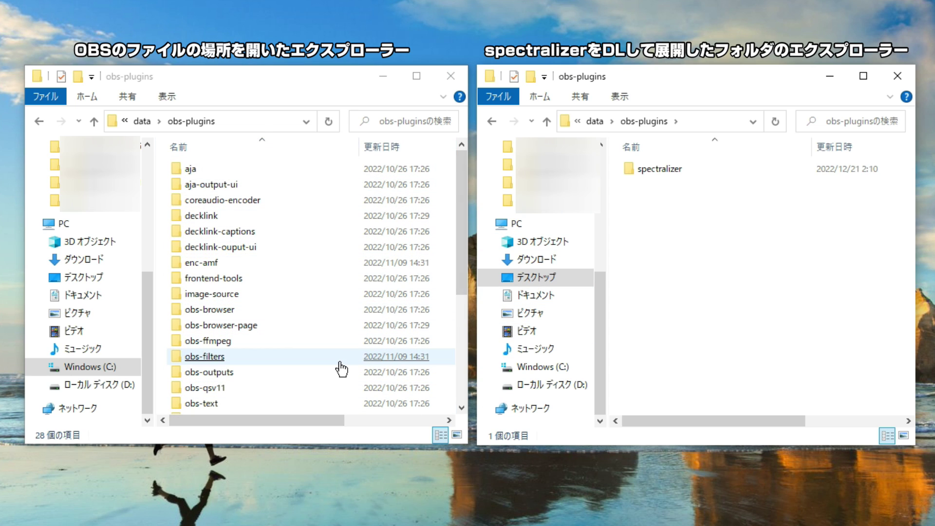
right_click(648, 171)
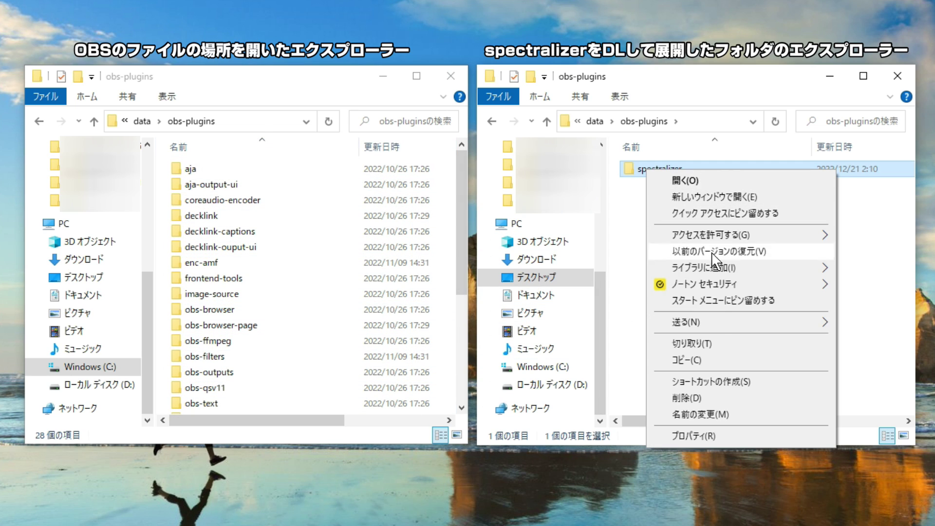
click(693, 361)
right_click(164, 298)
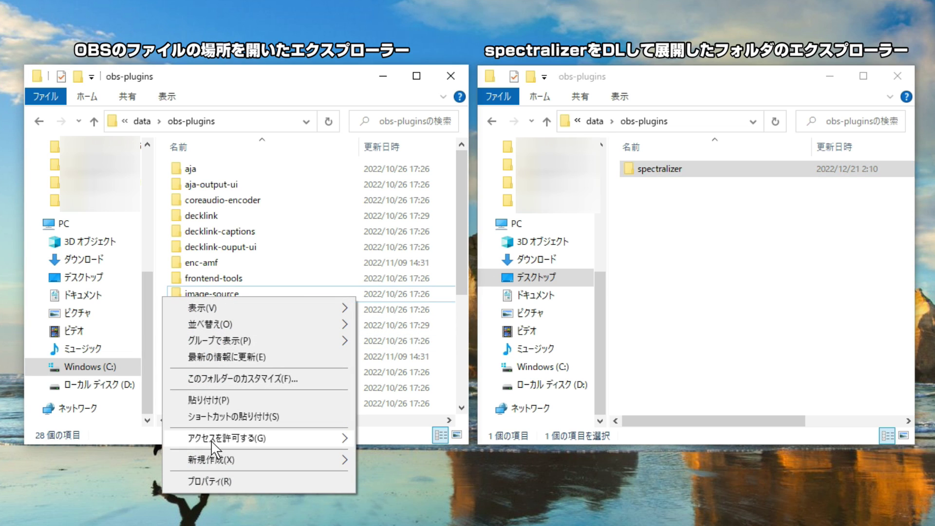
click(214, 401)
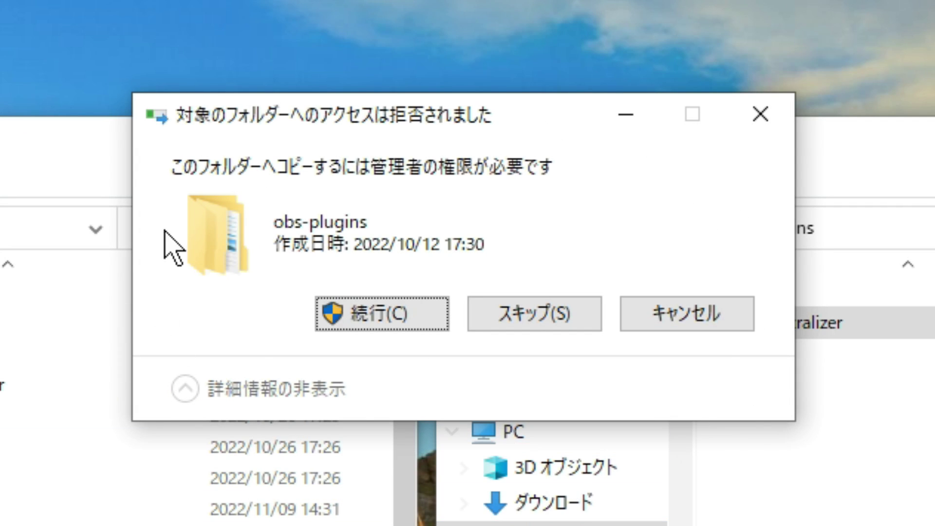
click(402, 316)
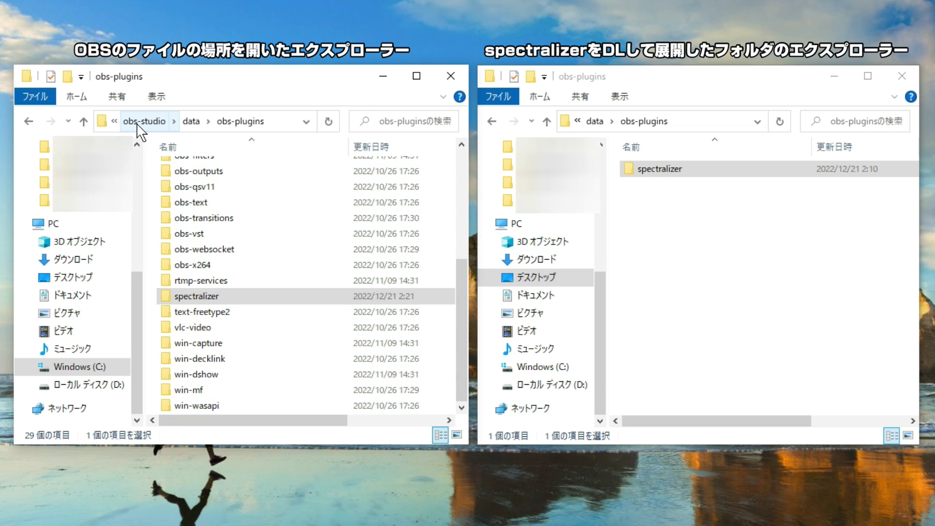
Step: In the OBS installation window, go to the obs-studio\obs-plugins\64bit folder
click(174, 121)
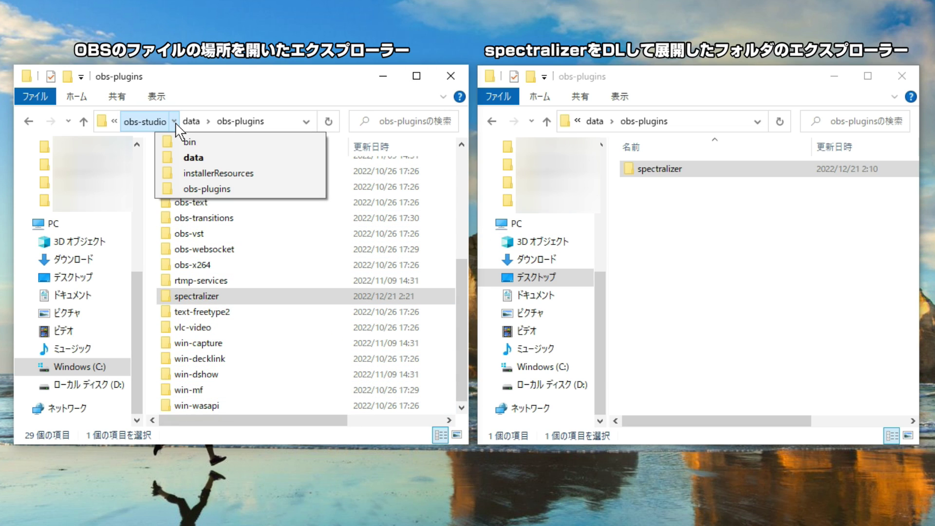
click(240, 189)
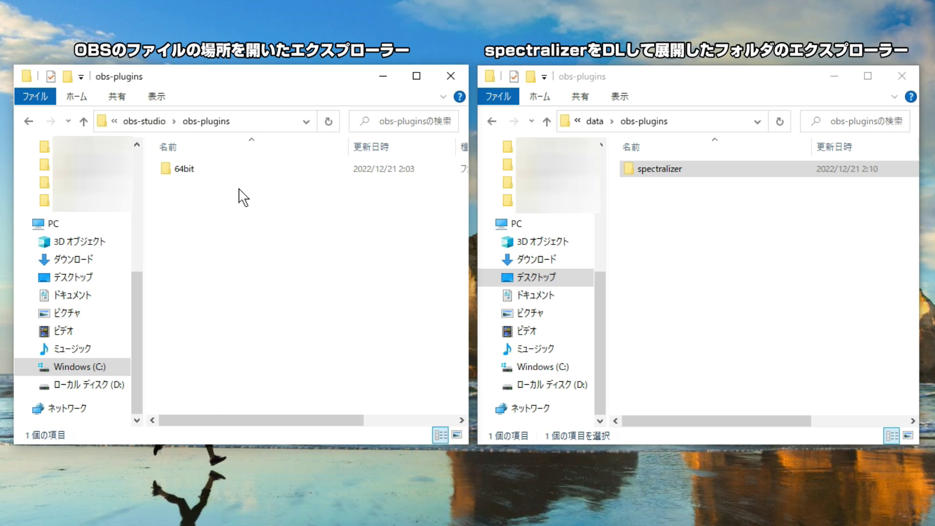
click(199, 170)
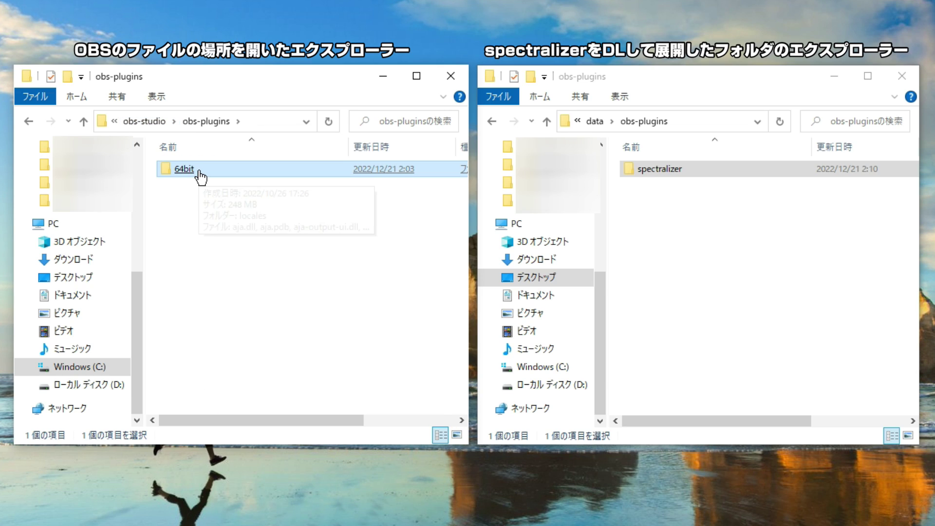
double_click(200, 171)
click(185, 171)
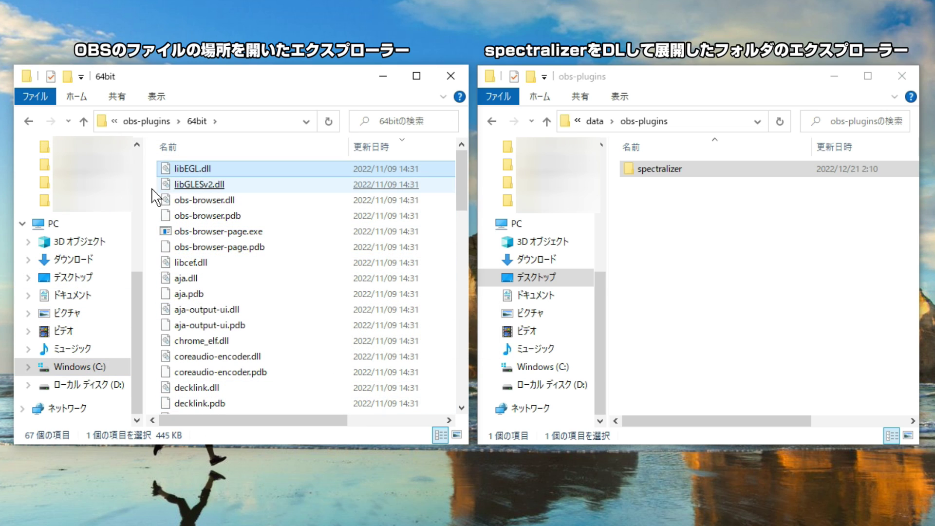
click(323, 402)
Step: In the extracted spectralizer window, go to the spectralizer.v1.3.4.bin.windows\obs-plugins\64bit folder
click(604, 409)
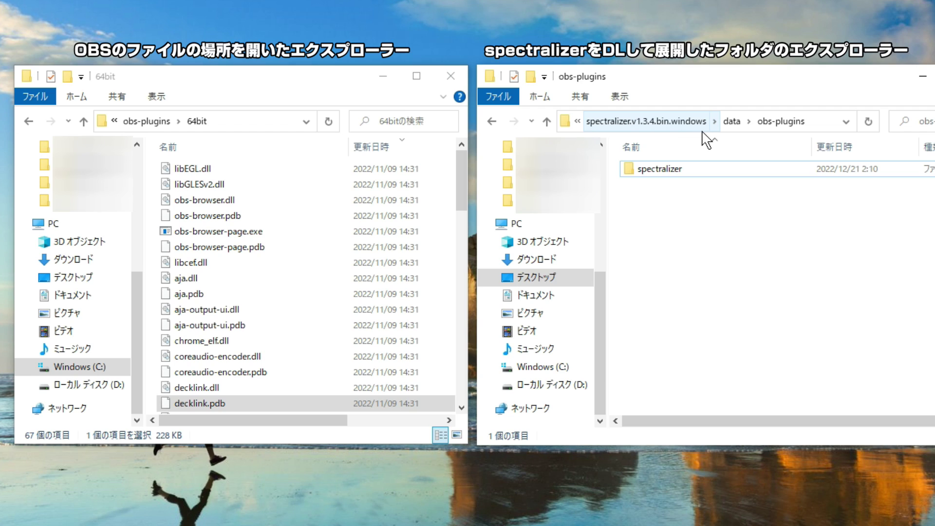
click(715, 122)
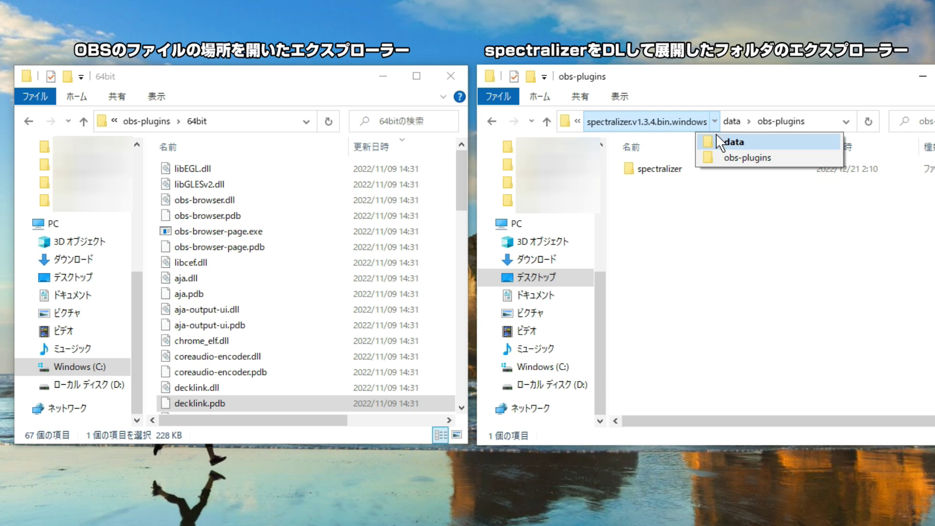
click(781, 157)
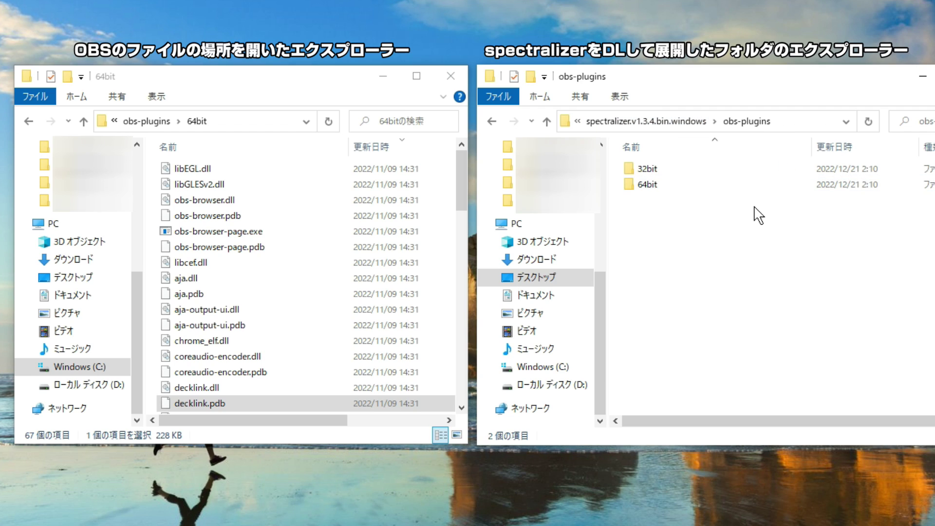
click(670, 187)
double_click(671, 186)
click(673, 185)
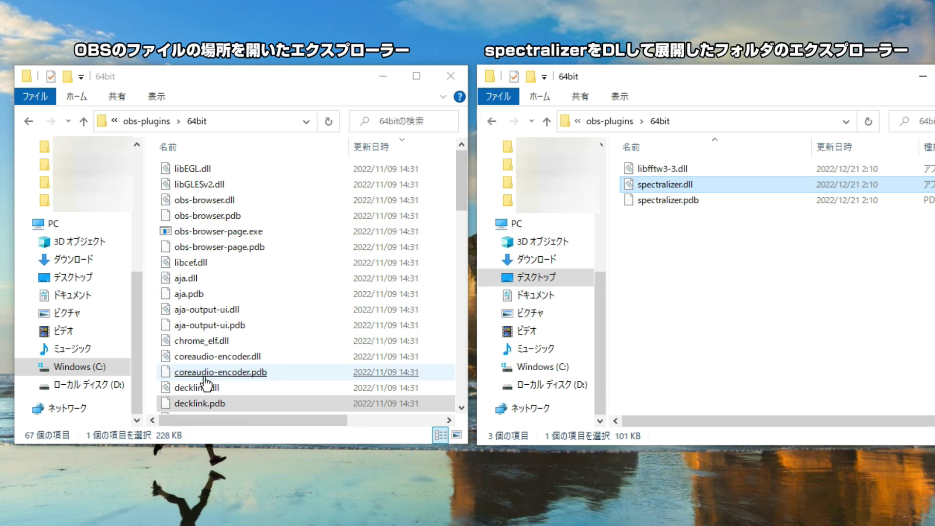
Step: Copy libfftw3-3.dll, spectralizer.dll and spectralizer.pdb into OBS's obs-plugins\64bit folder, granting administrator permission for all items
drag(654, 270, 645, 174)
right_click(644, 176)
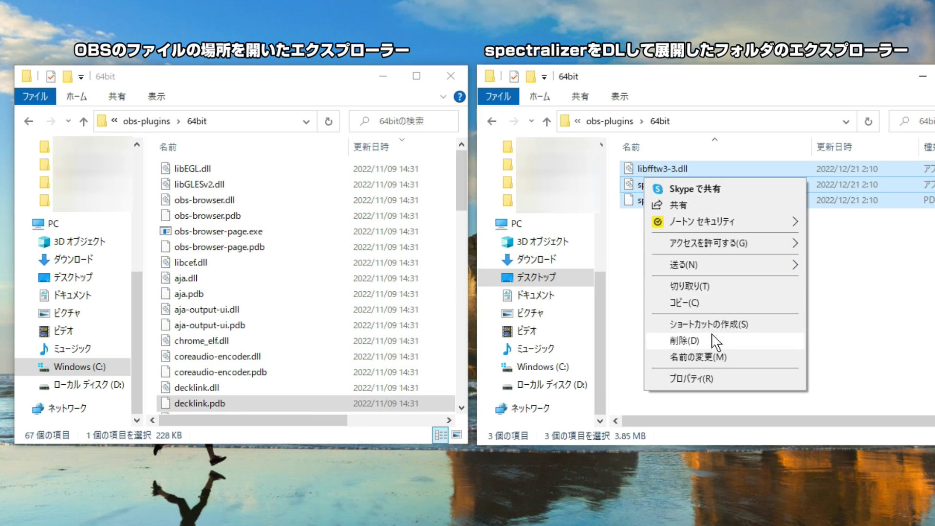
click(684, 302)
right_click(152, 264)
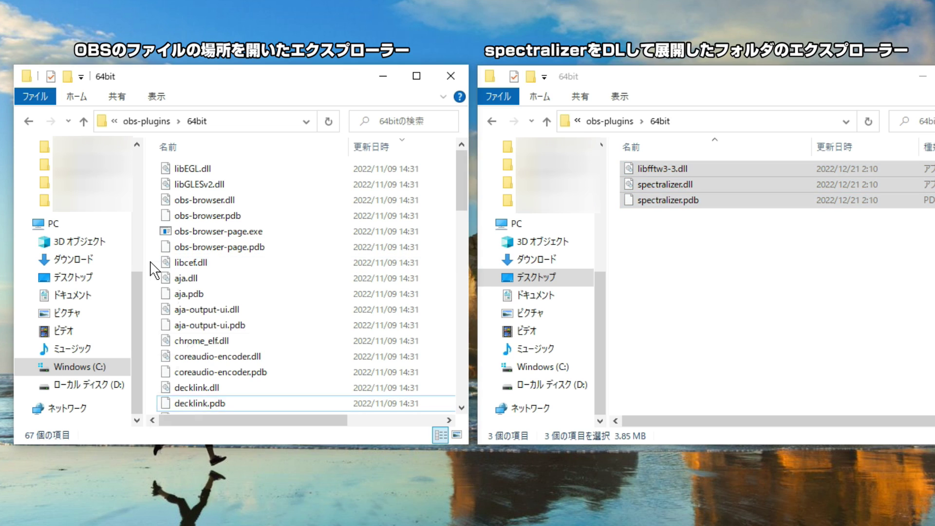
click(191, 366)
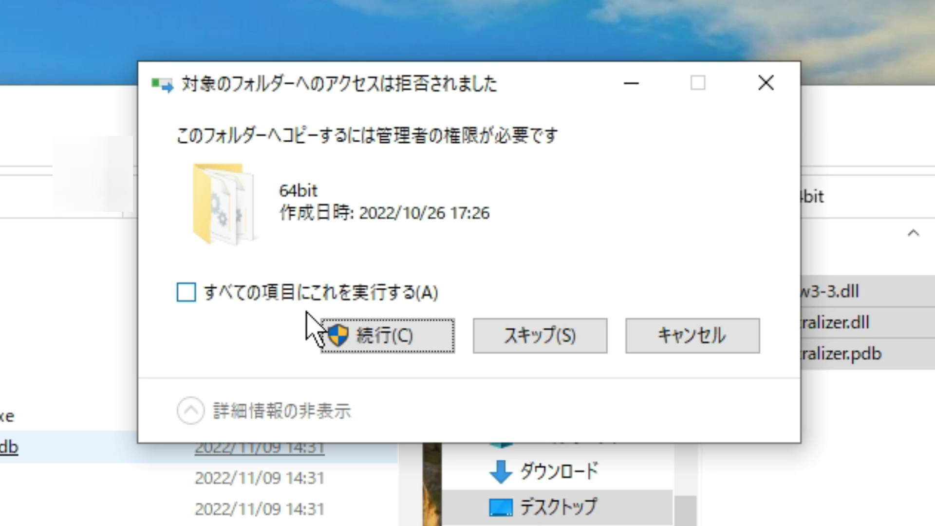
click(188, 293)
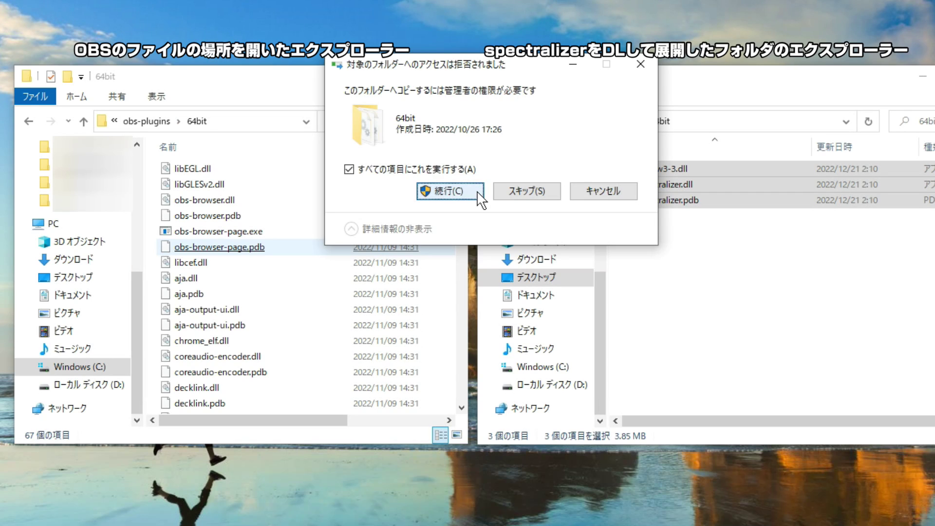
click(442, 337)
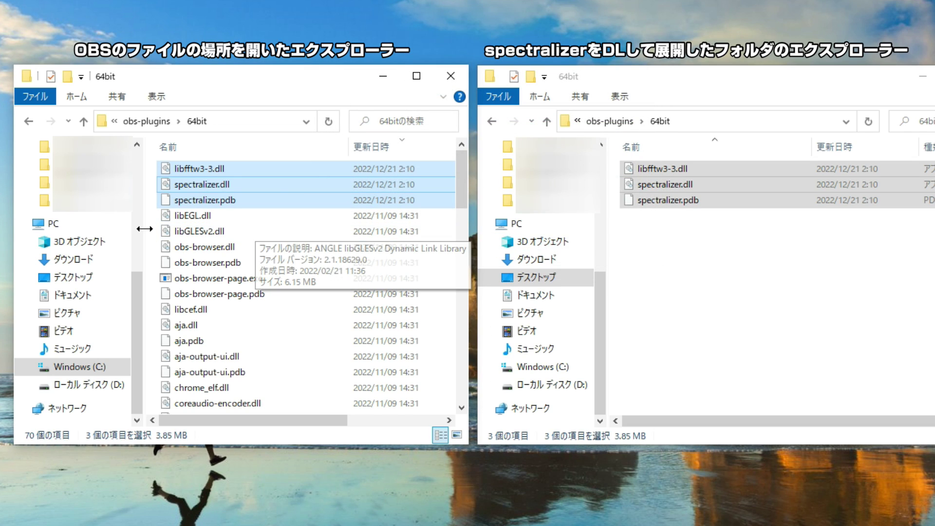
click(244, 233)
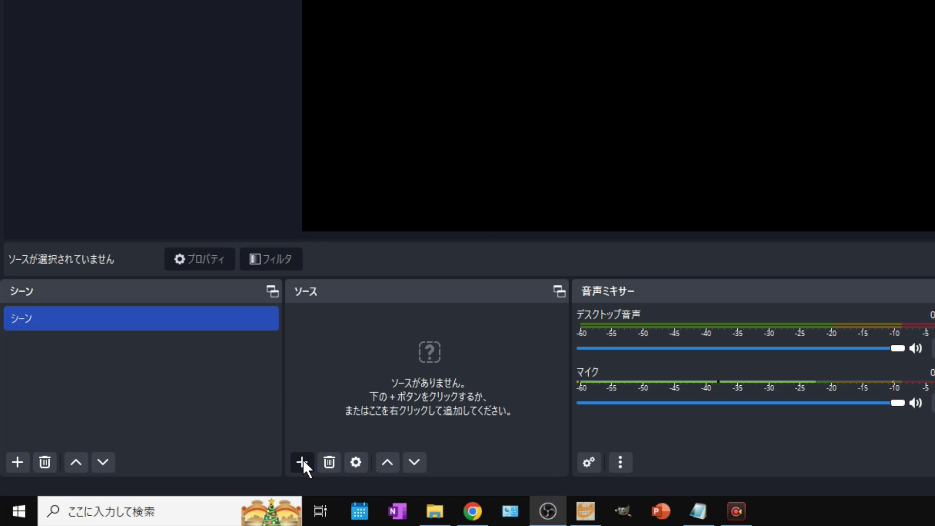
Step: Add a new Spectralizer source to the scene, keeping the default name
click(302, 461)
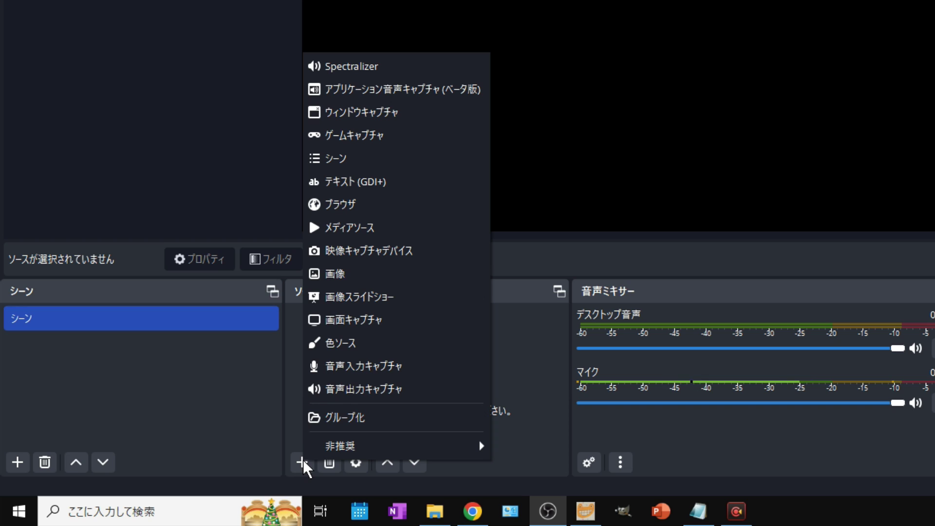
click(402, 66)
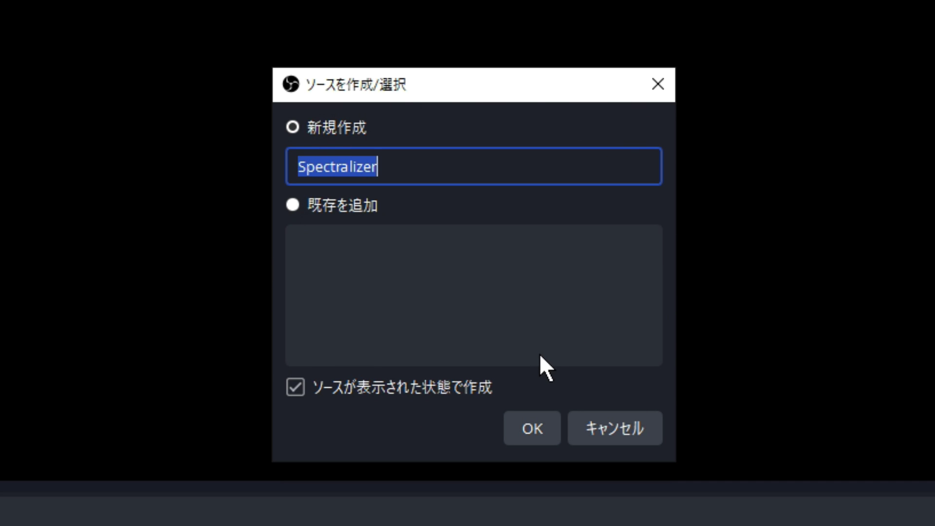
click(548, 439)
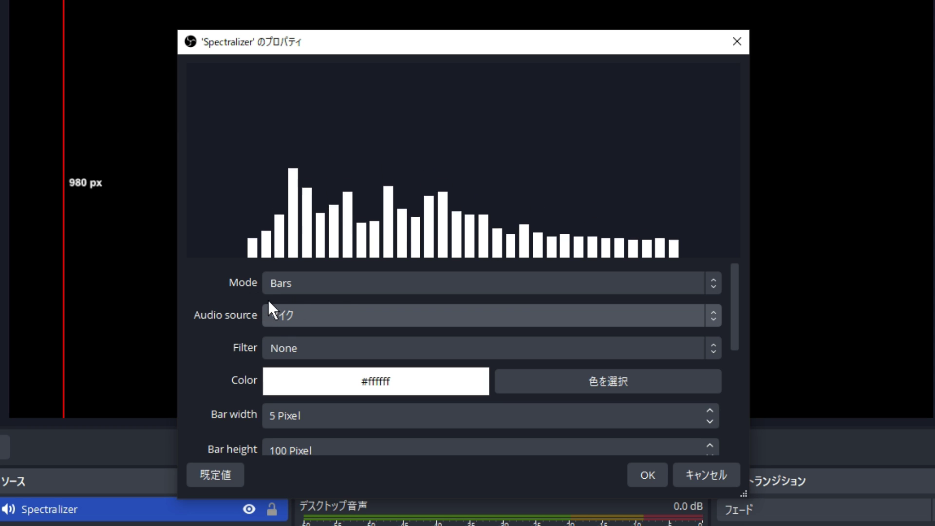
Step: Try the Wire mode for the visualizer, return it to Bars, and reselect マイク as the audio source
click(344, 288)
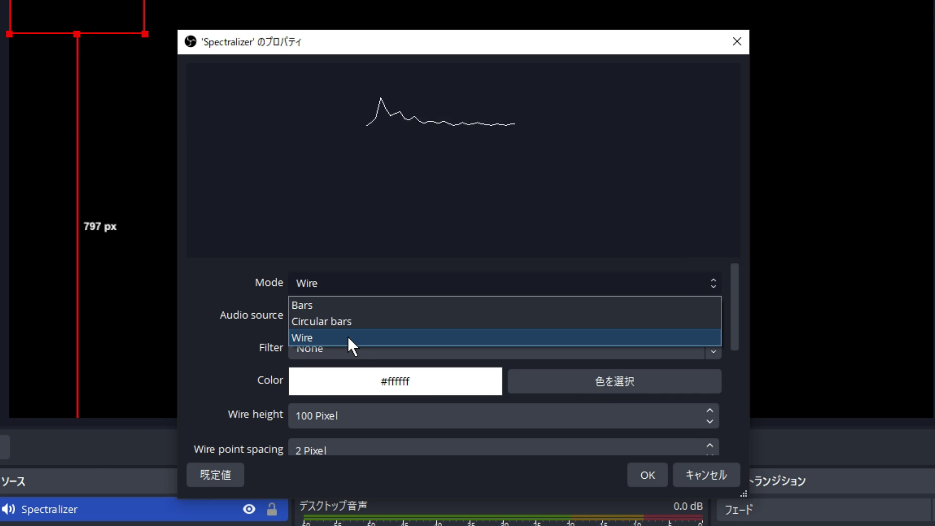
click(359, 311)
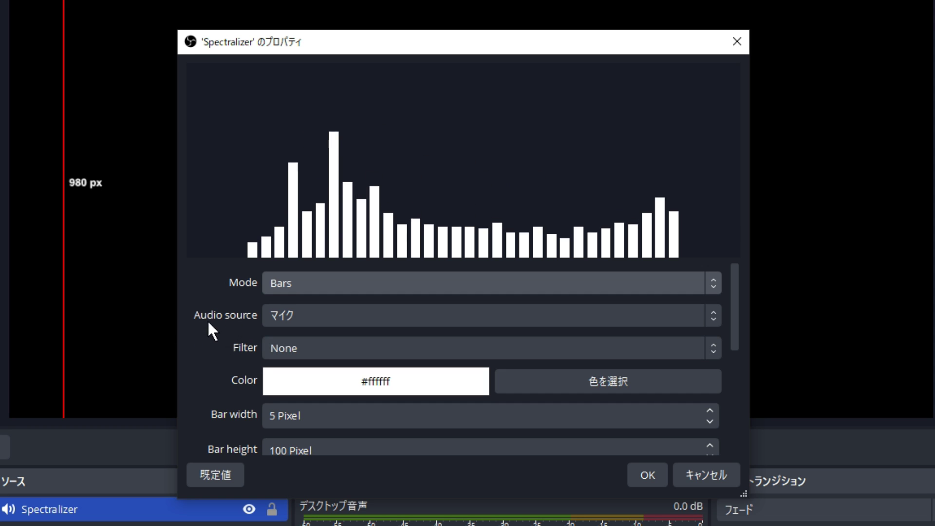
click(333, 312)
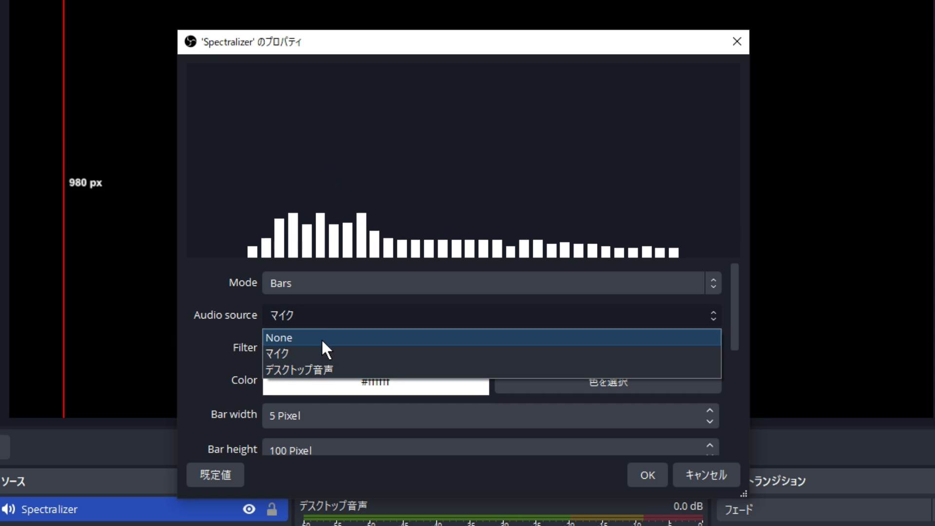
click(348, 351)
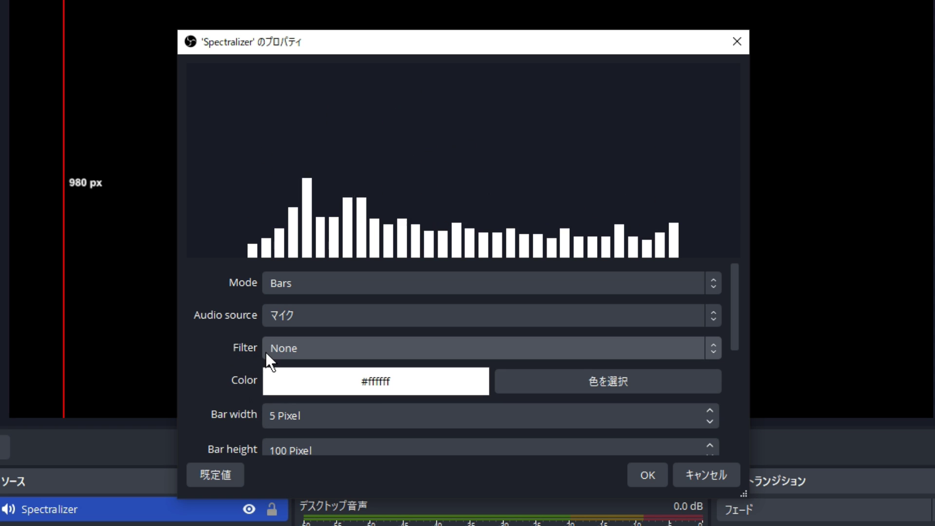
Step: Try the Monstercat filter and the SGS Filter on the bars, and return the filter to None
click(370, 349)
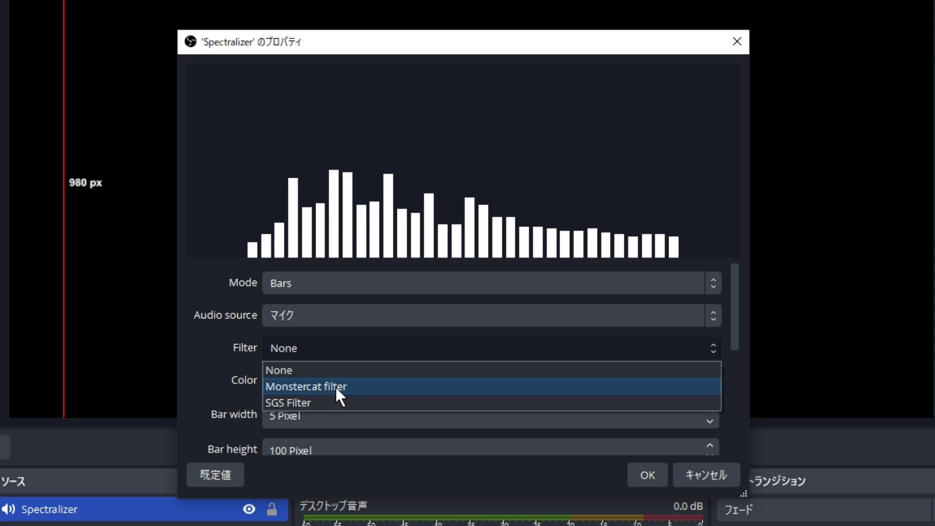
click(336, 388)
click(358, 347)
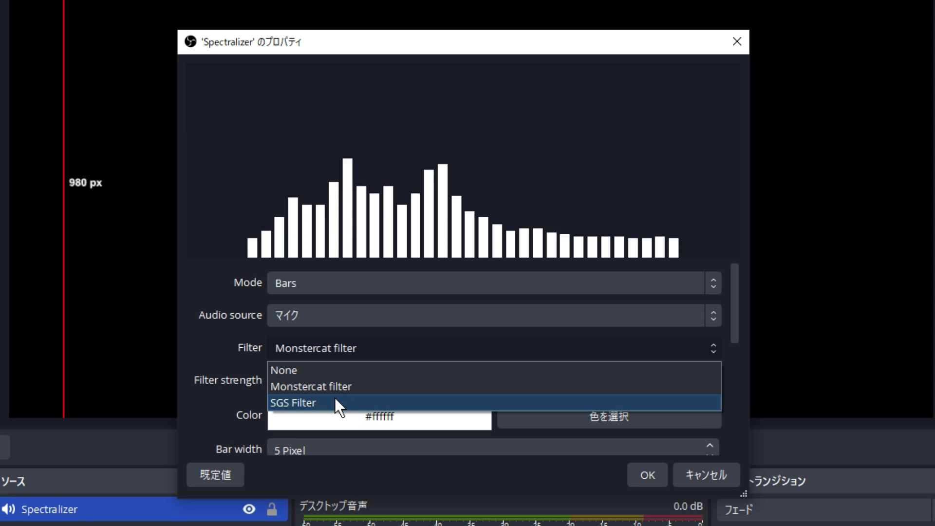
click(334, 400)
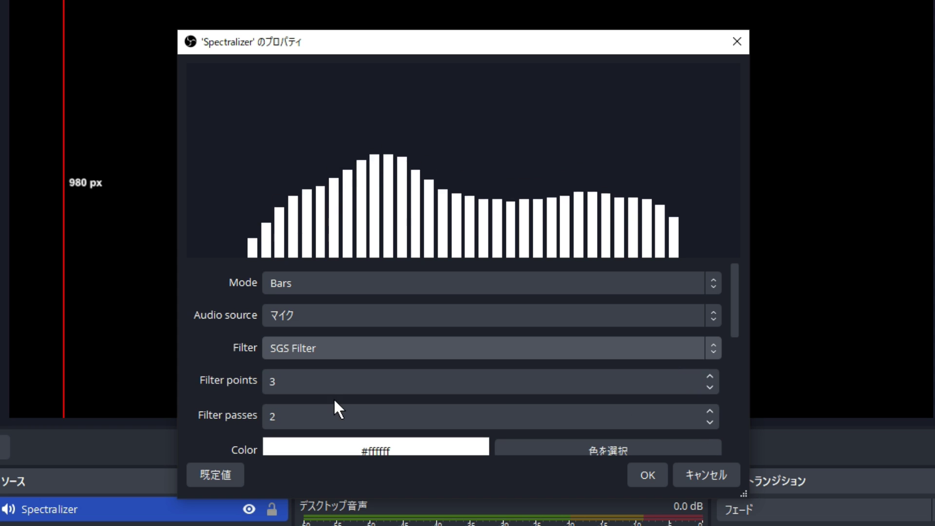
click(348, 347)
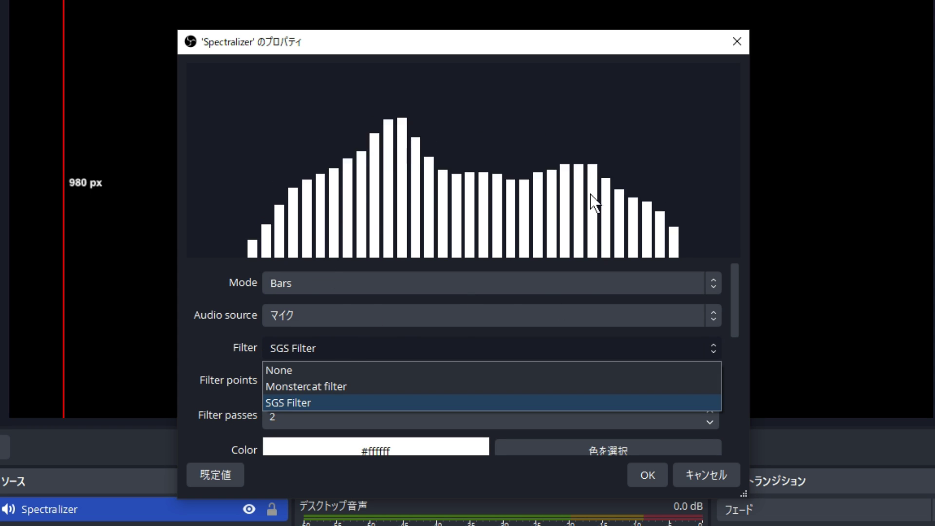
click(305, 375)
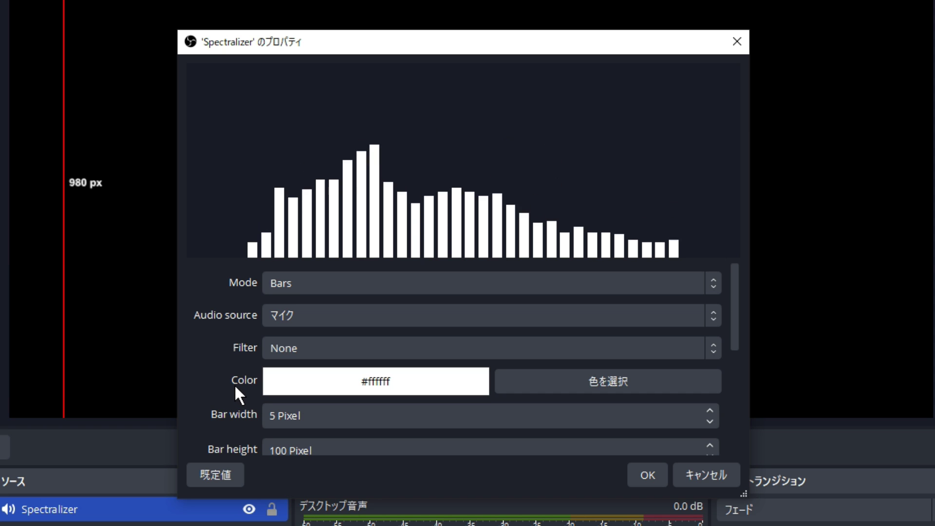
Step: Try yellow from the basic colors as the bar color
click(647, 381)
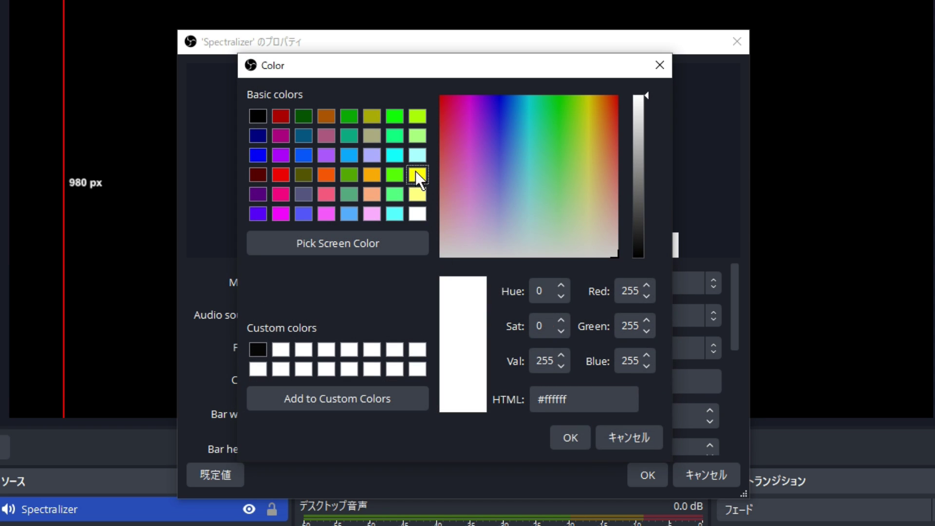
click(417, 174)
click(571, 440)
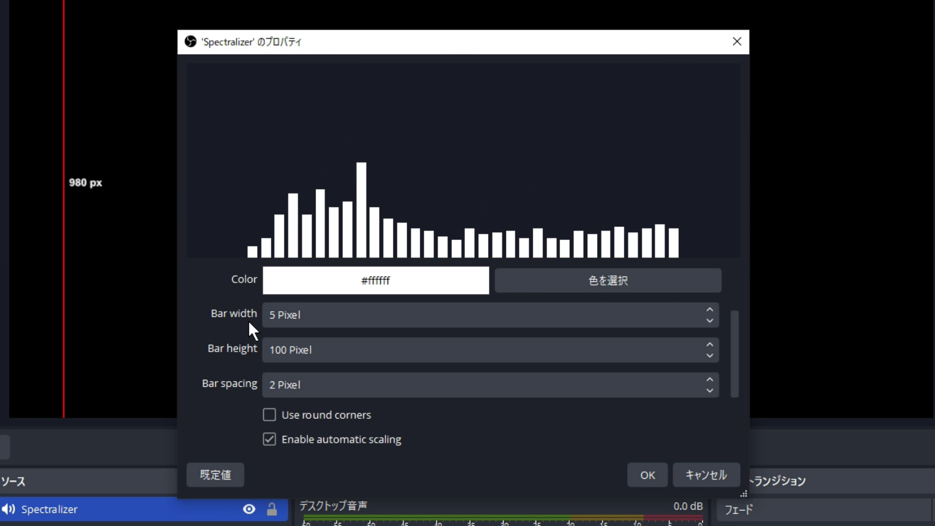
Step: Try a bar width of 16 pixels and return it to 5 pixels
click(710, 310)
double_click(710, 309)
double_click(710, 310)
double_click(710, 310)
double_click(710, 309)
double_click(710, 310)
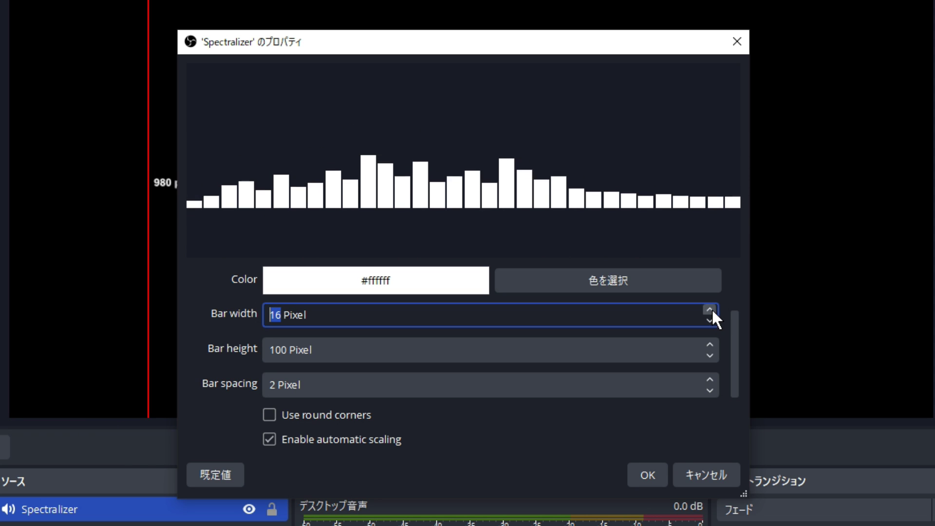
click(711, 319)
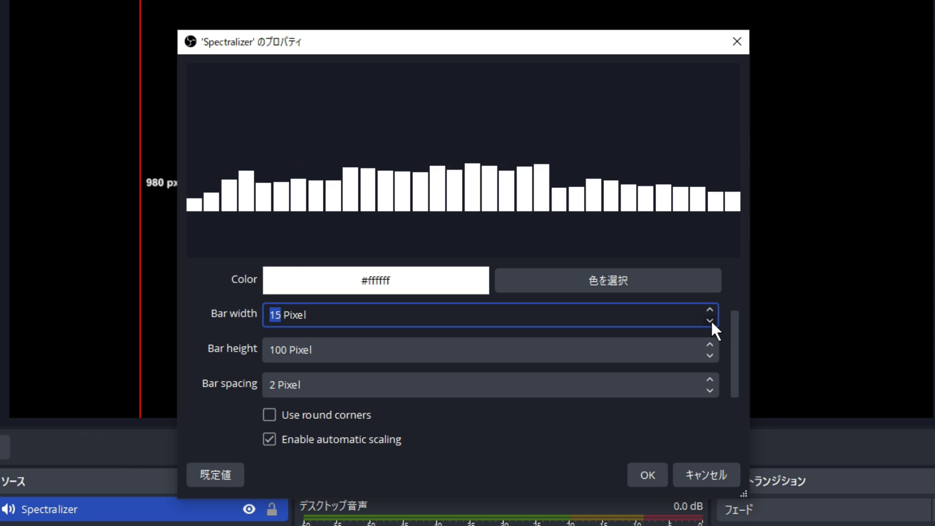
double_click(711, 320)
triple_click(711, 320)
double_click(711, 319)
triple_click(711, 319)
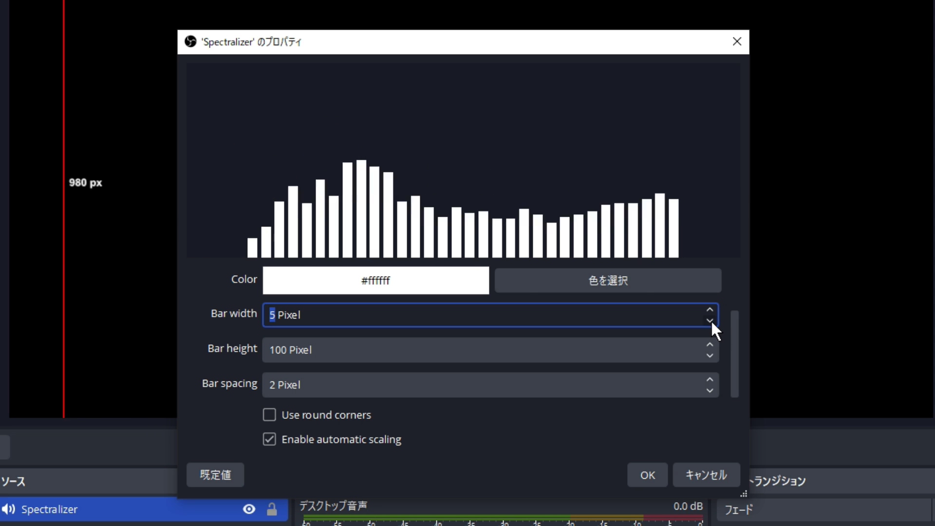
click(204, 363)
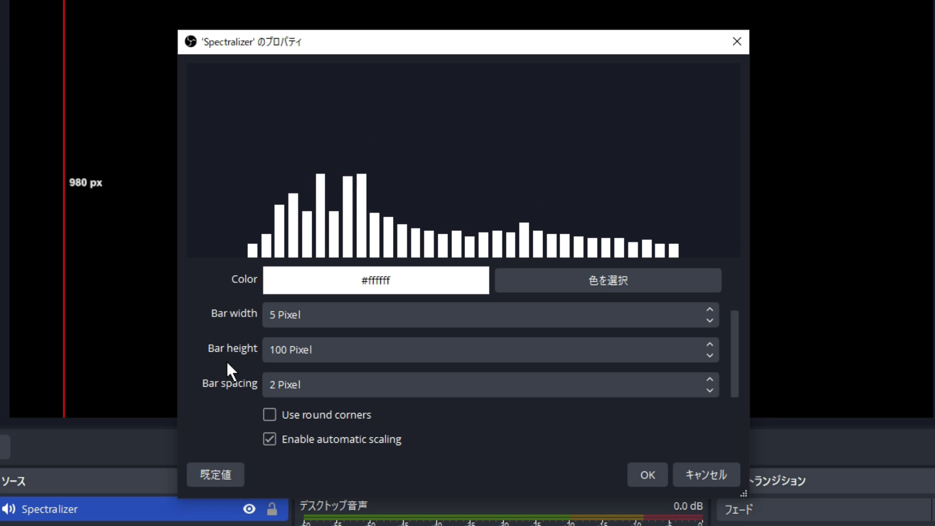
Step: Try bar heights of 111 and 93 pixels, and return the bar height to 100 pixels
double_click(712, 343)
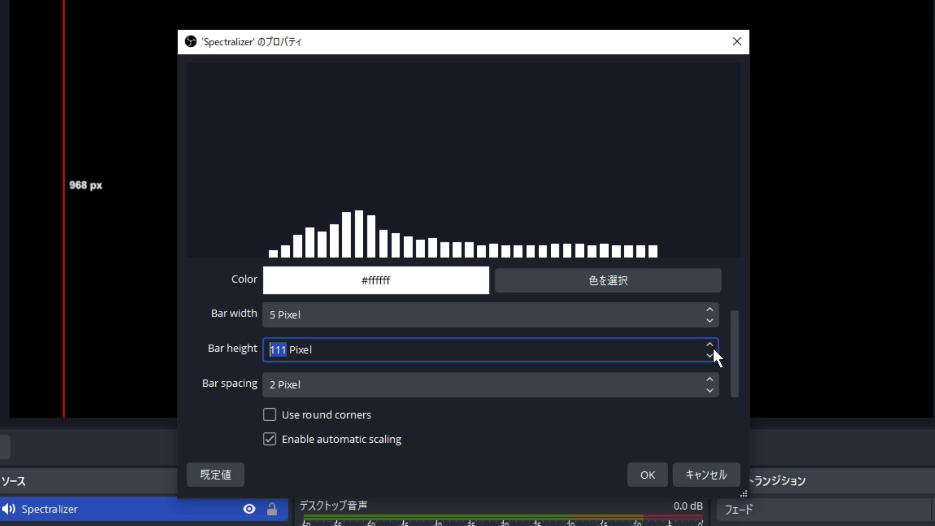
triple_click(710, 356)
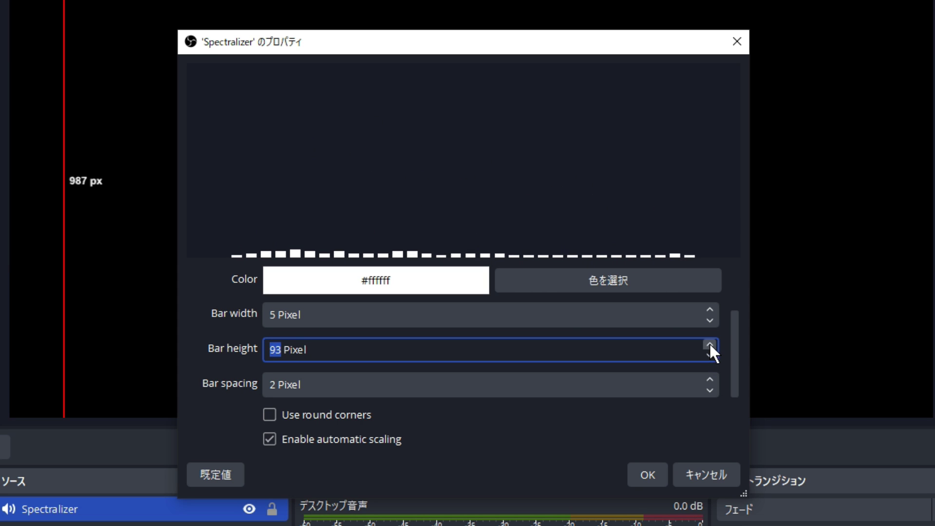
click(710, 344)
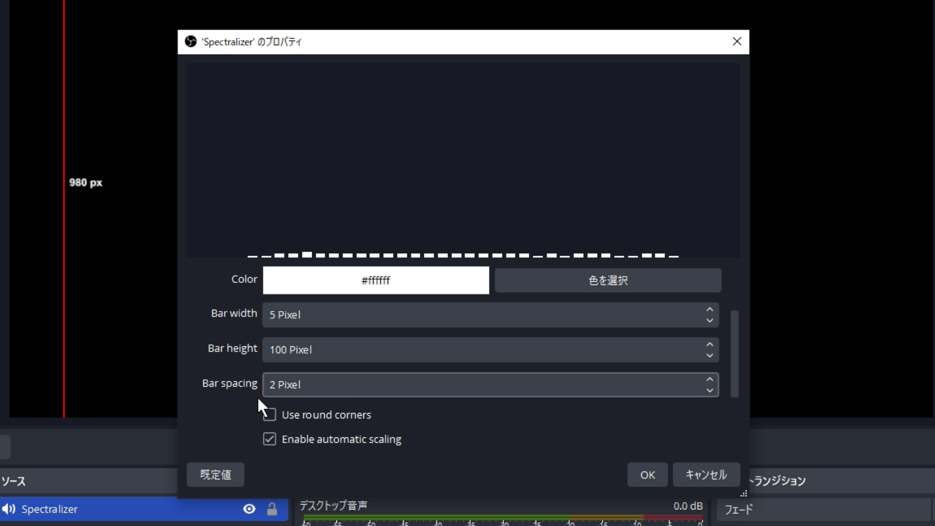
Step: Try a wider bar spacing of 8 pixels or more, and return it to 2 pixels
click(711, 379)
double_click(711, 379)
click(711, 379)
double_click(711, 379)
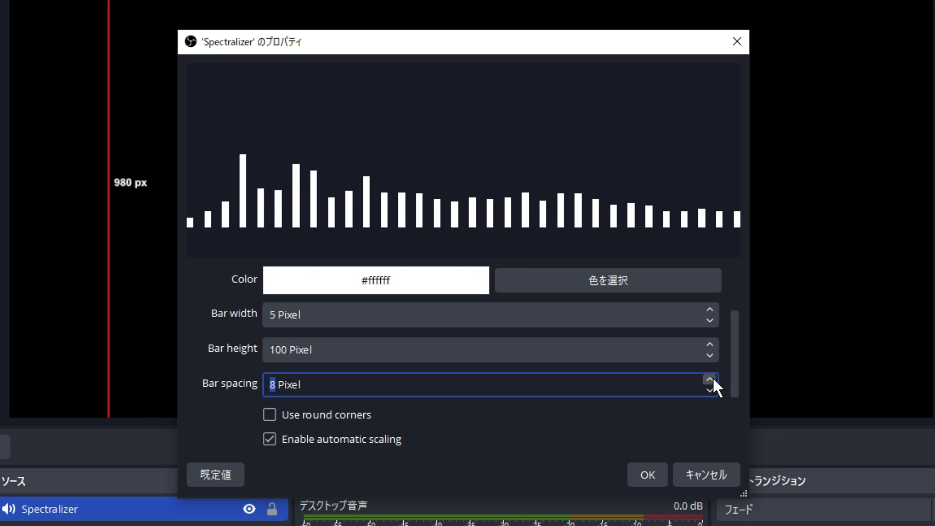
double_click(711, 379)
click(711, 390)
click(711, 390)
click(711, 390)
click(711, 390)
click(710, 391)
click(710, 390)
click(711, 390)
click(710, 390)
Step: Try round corners on the bars and turn the option off again
scroll(722, 427, down, 3)
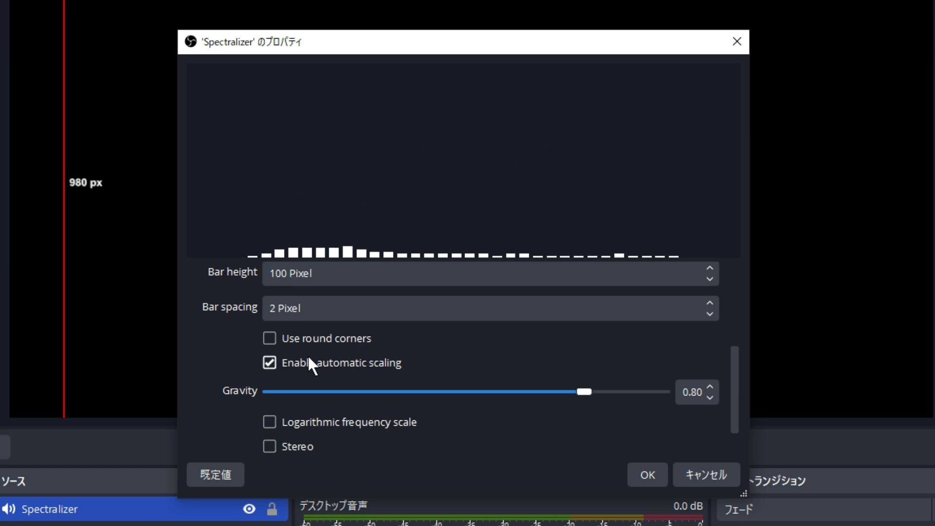
click(268, 337)
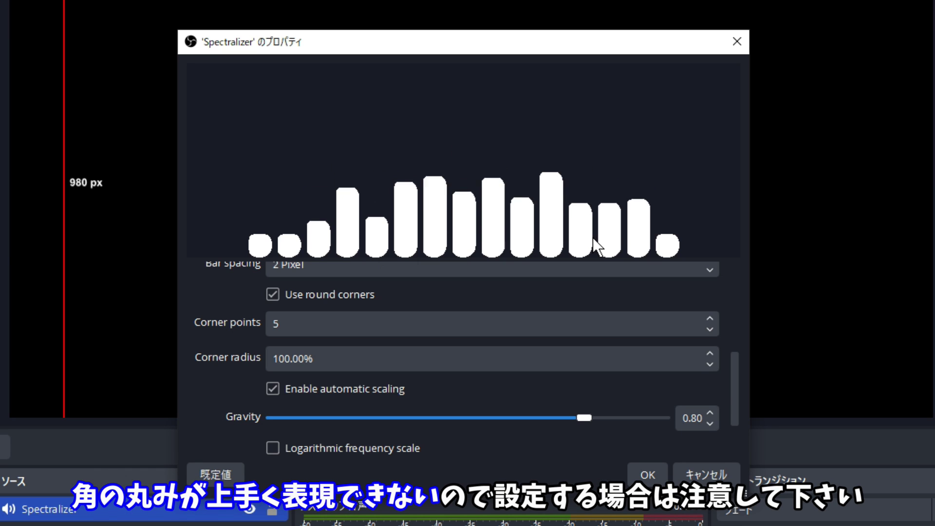
click(273, 294)
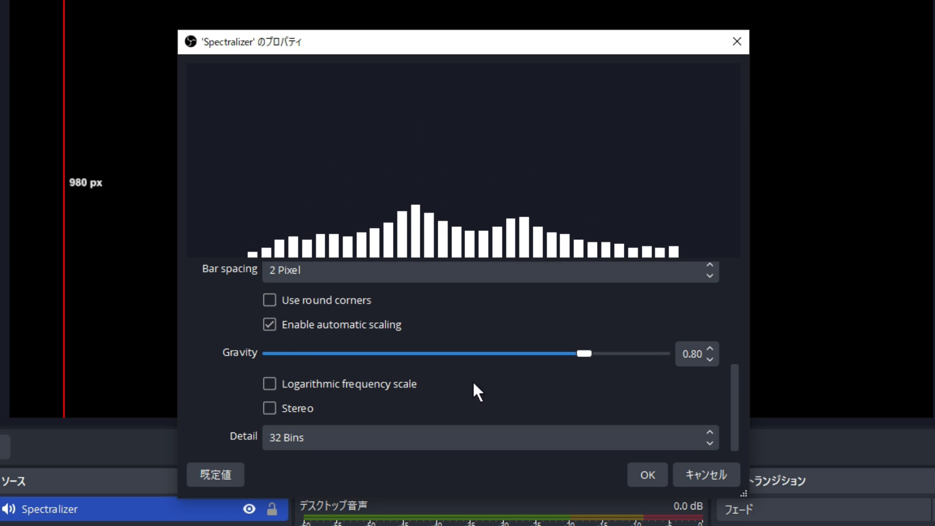
Step: Try gravity values of 0.96 and 0.38, and return the gravity to 0.80
drag(588, 354, 629, 355)
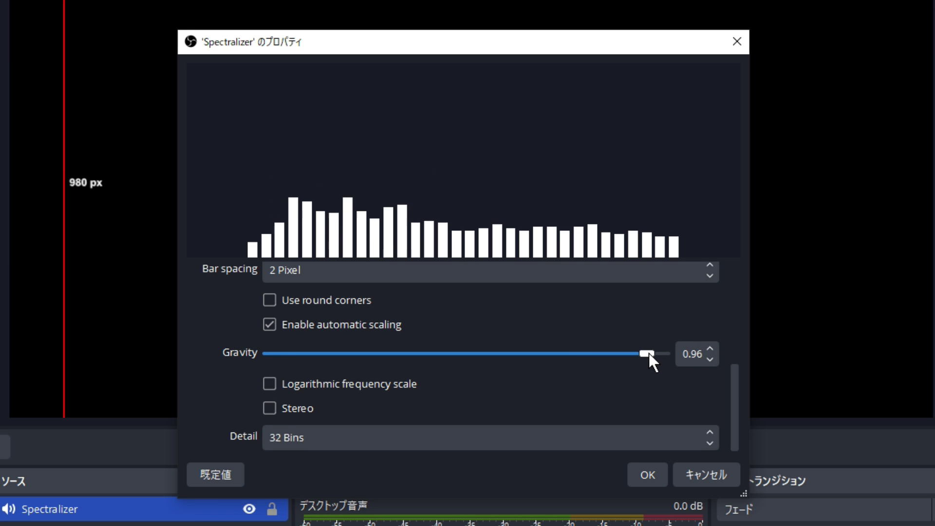
drag(648, 353, 486, 353)
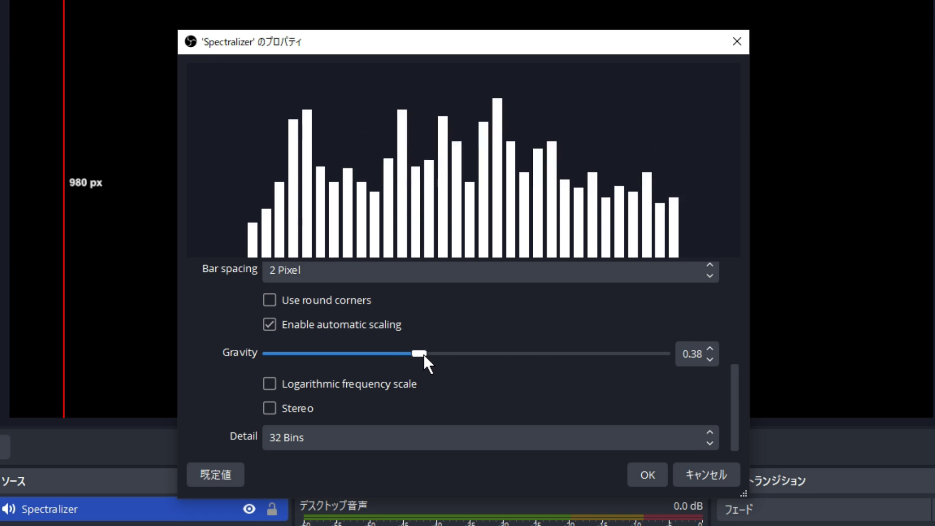
drag(415, 358, 495, 360)
drag(643, 355, 584, 354)
Step: Try the logarithmic frequency scale and turn it off again
scroll(251, 386, down, 1)
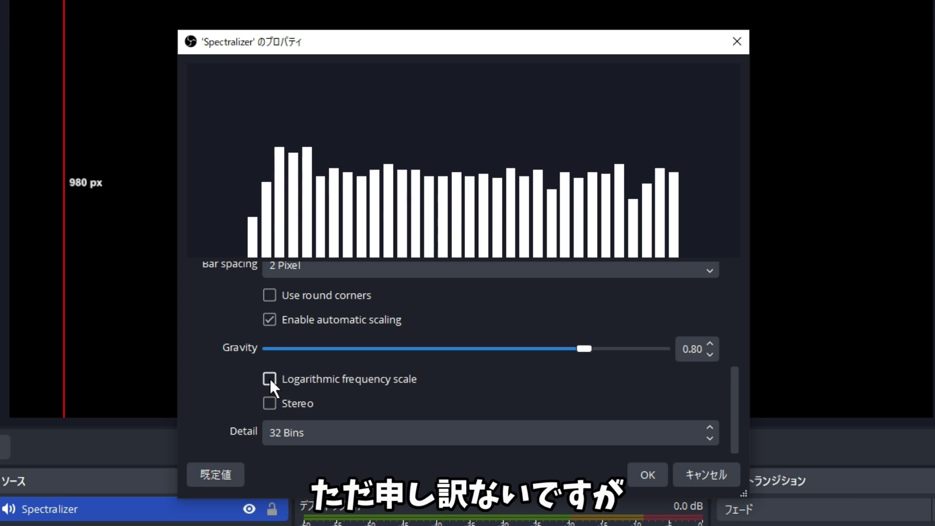
click(269, 379)
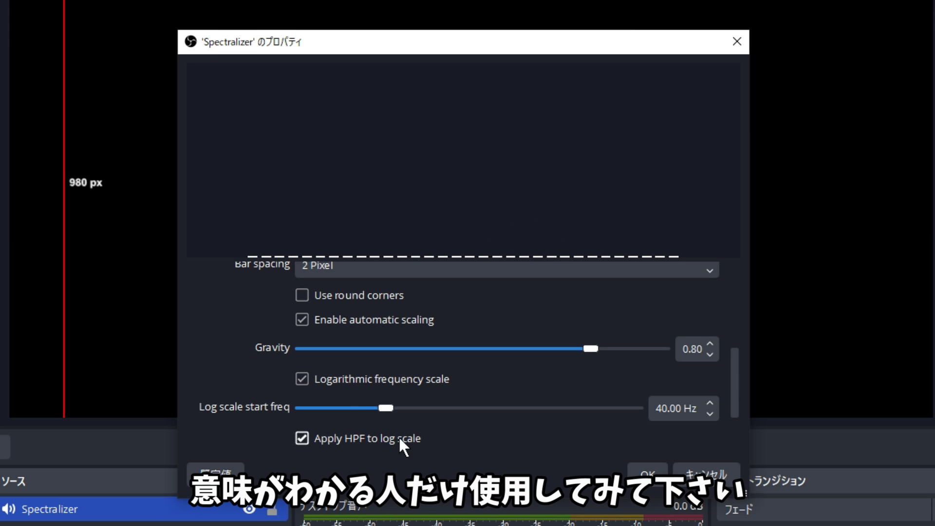
click(302, 379)
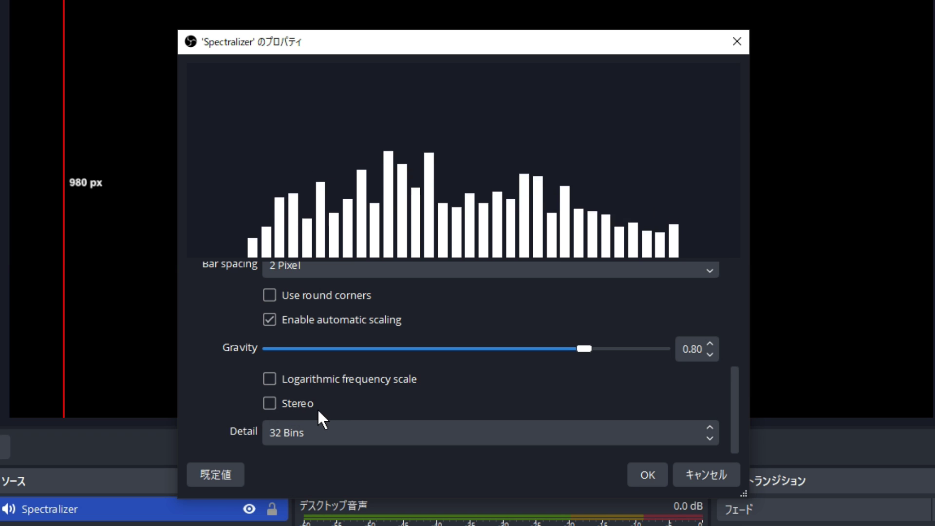
Step: Enable Stereo for the visualizer and set the stereo space to 5 pixels
click(270, 404)
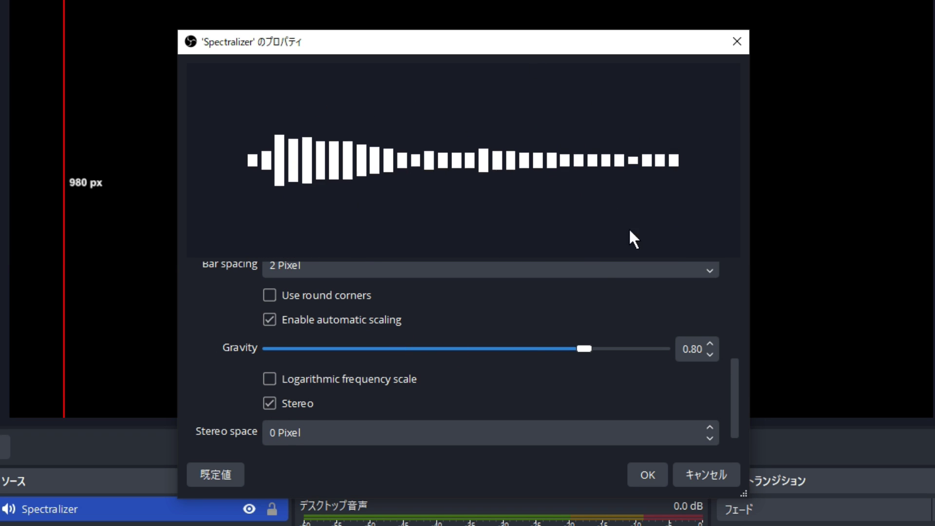
scroll(229, 407, down, 1)
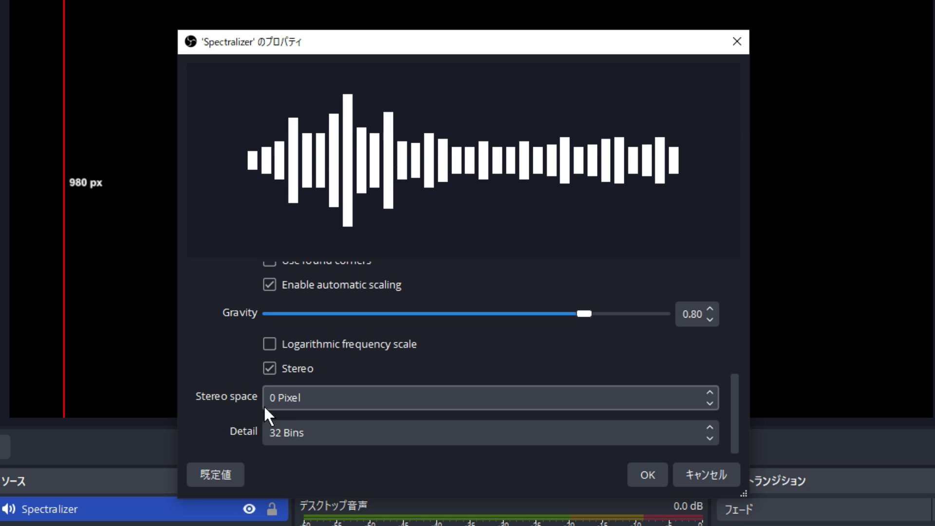
click(710, 393)
click(710, 392)
click(711, 392)
click(710, 393)
click(711, 393)
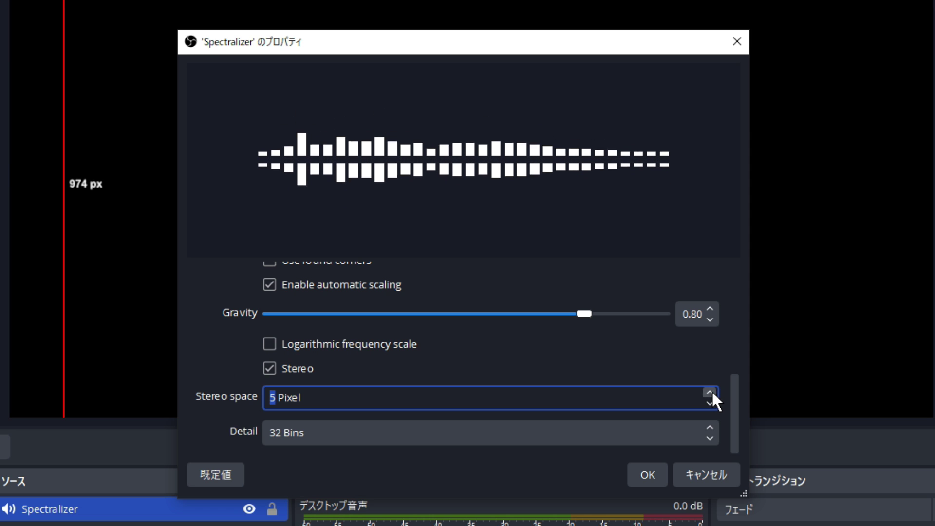
Step: Return the stereo space to 0 pixels and turn Stereo off
click(710, 403)
click(710, 403)
click(710, 404)
click(711, 403)
click(710, 404)
click(269, 369)
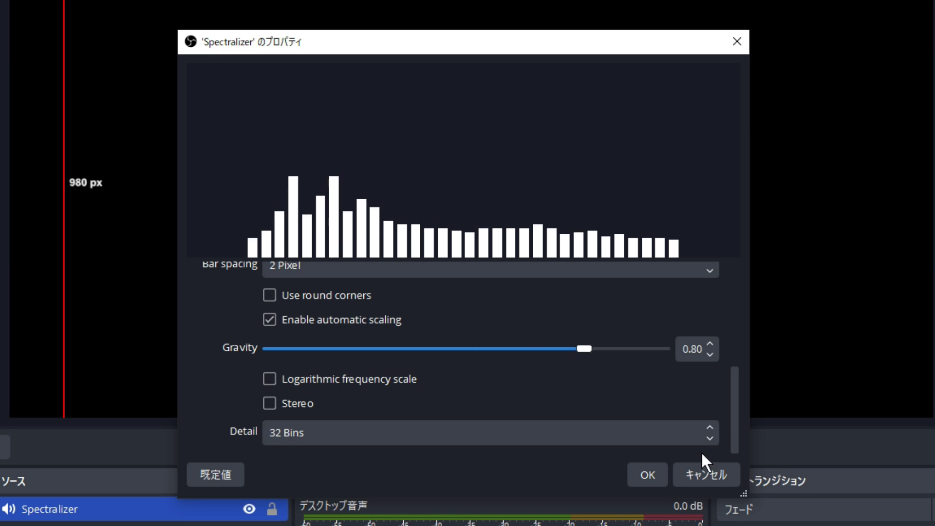
Step: Try a lower number of detail bins and return Detail to 32 bins
click(710, 438)
click(710, 438)
click(710, 438)
click(710, 438)
click(710, 438)
click(710, 438)
click(710, 438)
click(711, 428)
click(710, 428)
click(710, 428)
click(710, 428)
click(710, 427)
click(711, 426)
click(711, 426)
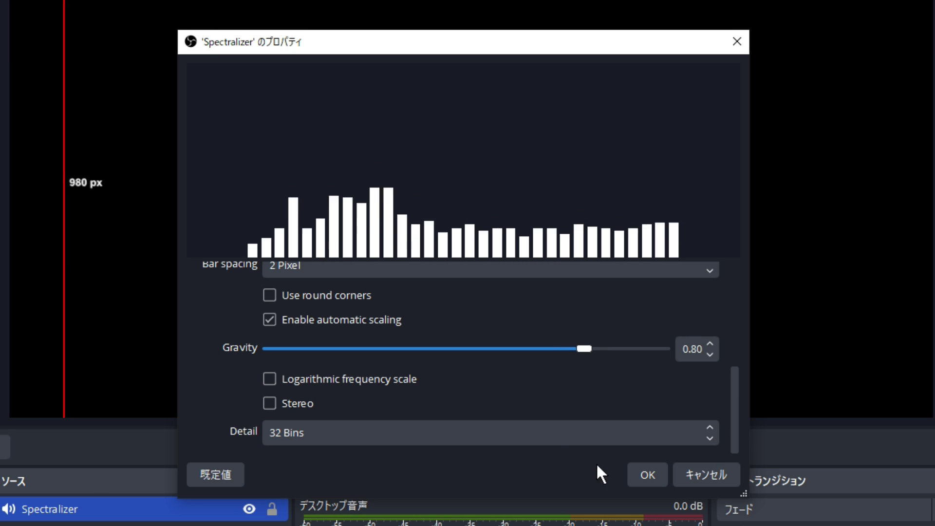
Step: Accept the Spectralizer properties, and enlarge and move the visualizer to about 579 px from the canvas's left edge and 261 px from its bottom
click(662, 478)
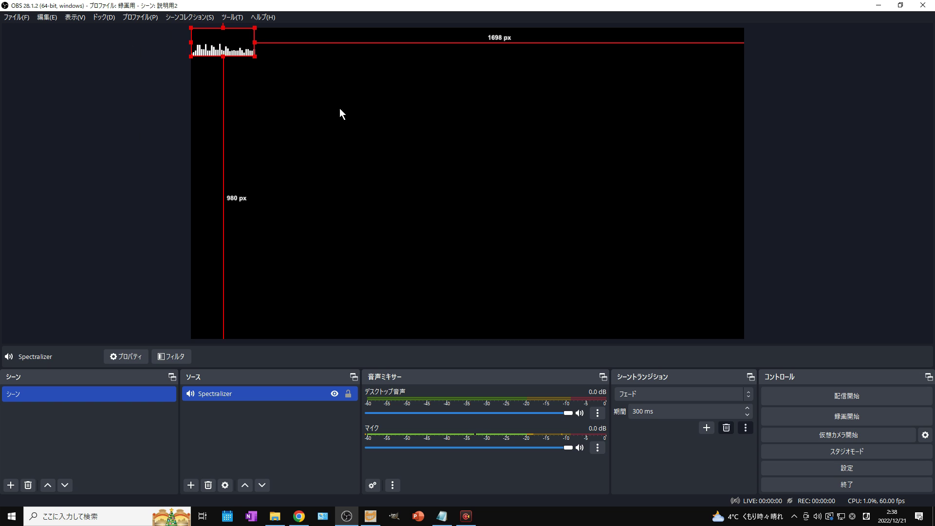
drag(230, 48, 689, 328)
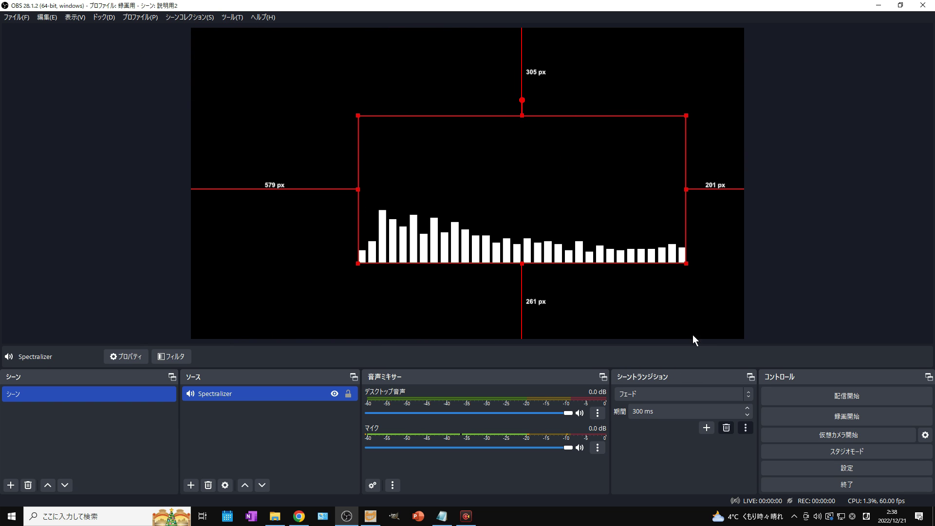